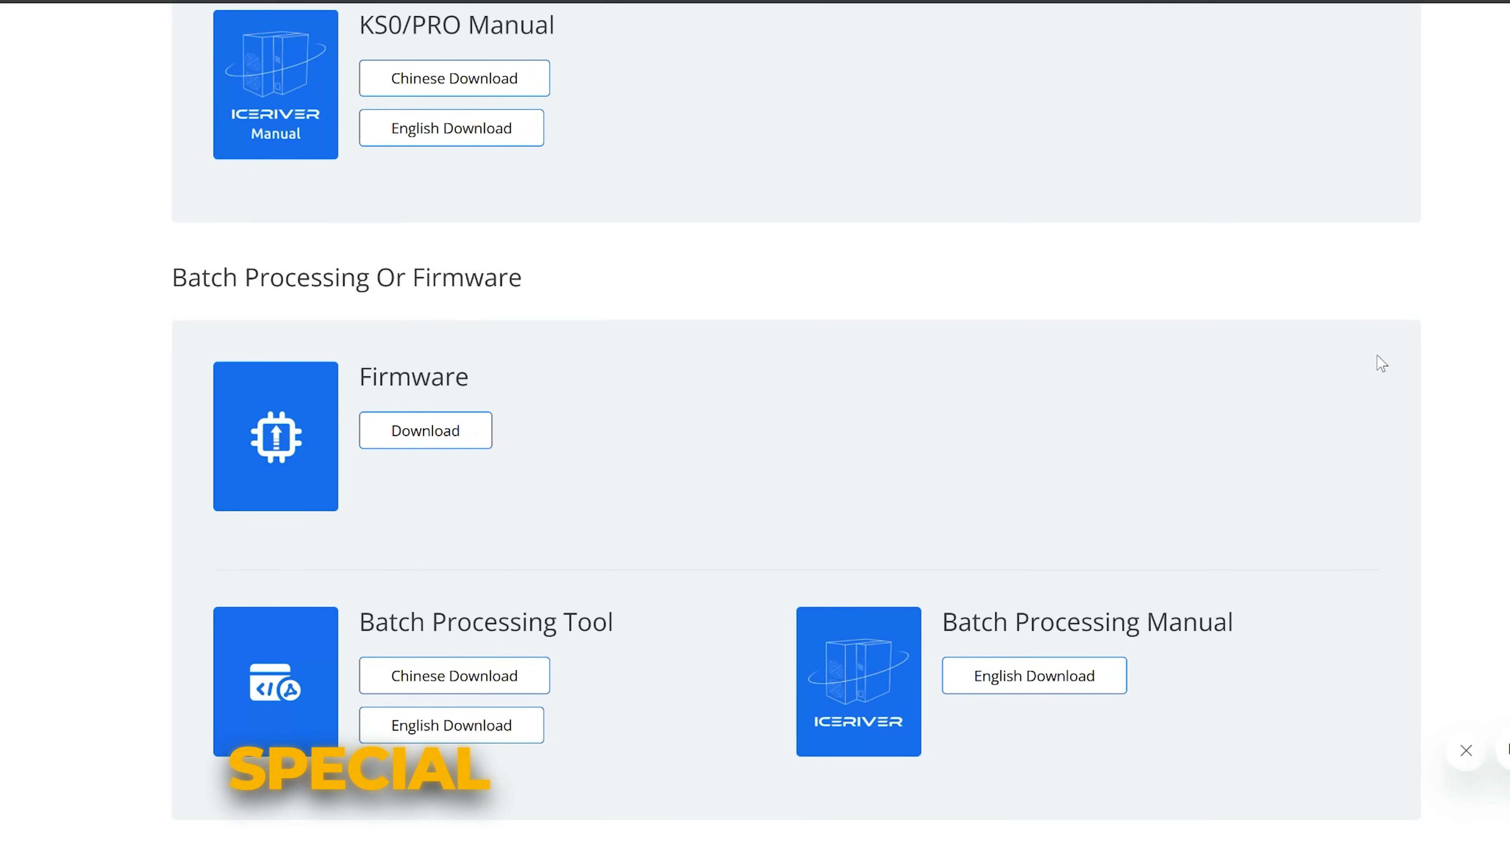
- Highlight the Batch Processing Tool heading on the IceRiver download page
drag(357, 622, 394, 637)
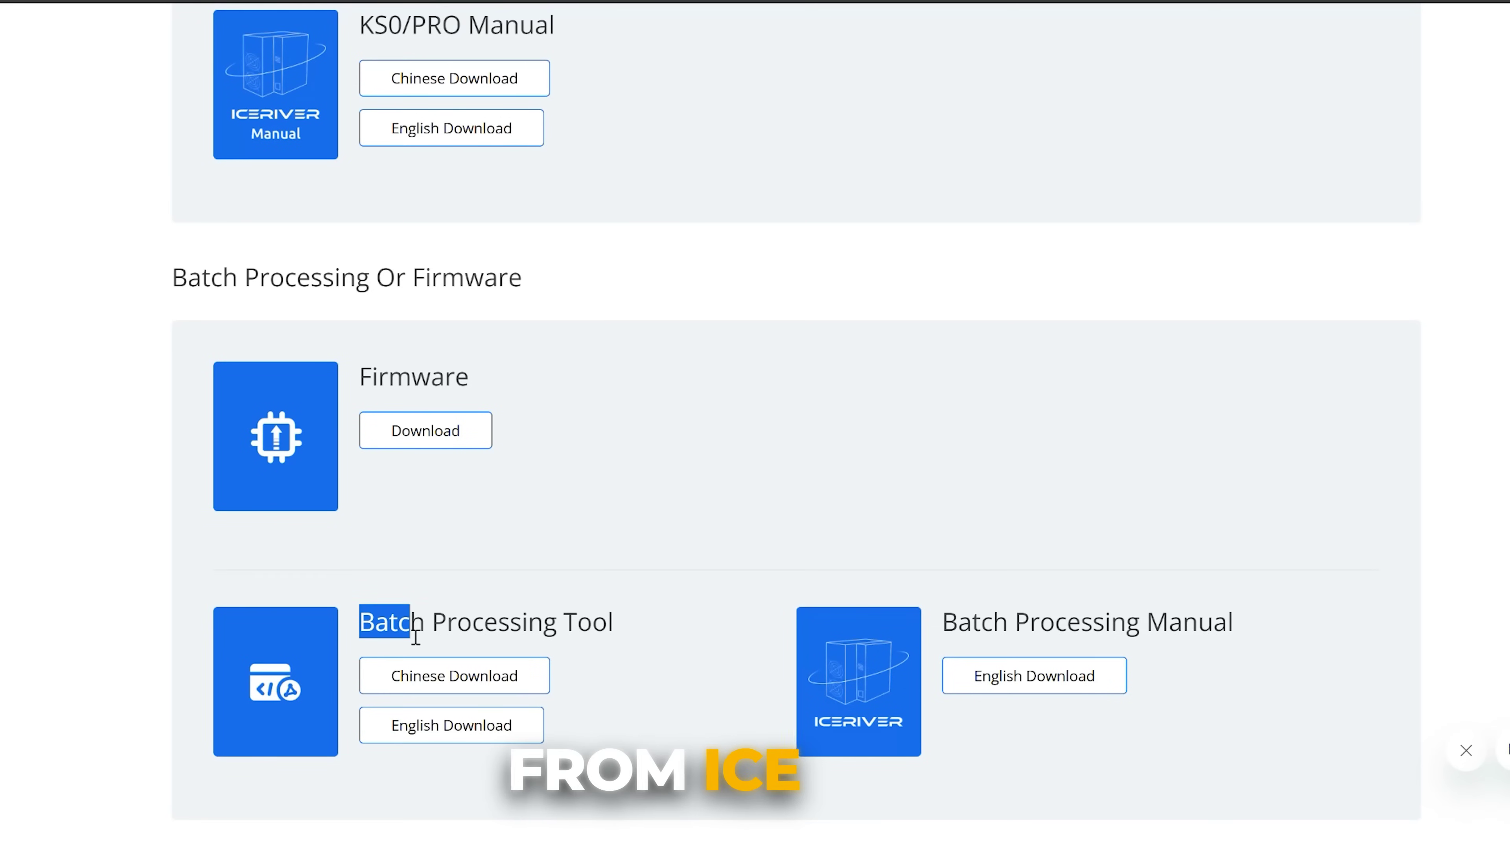
drag(567, 633, 618, 630)
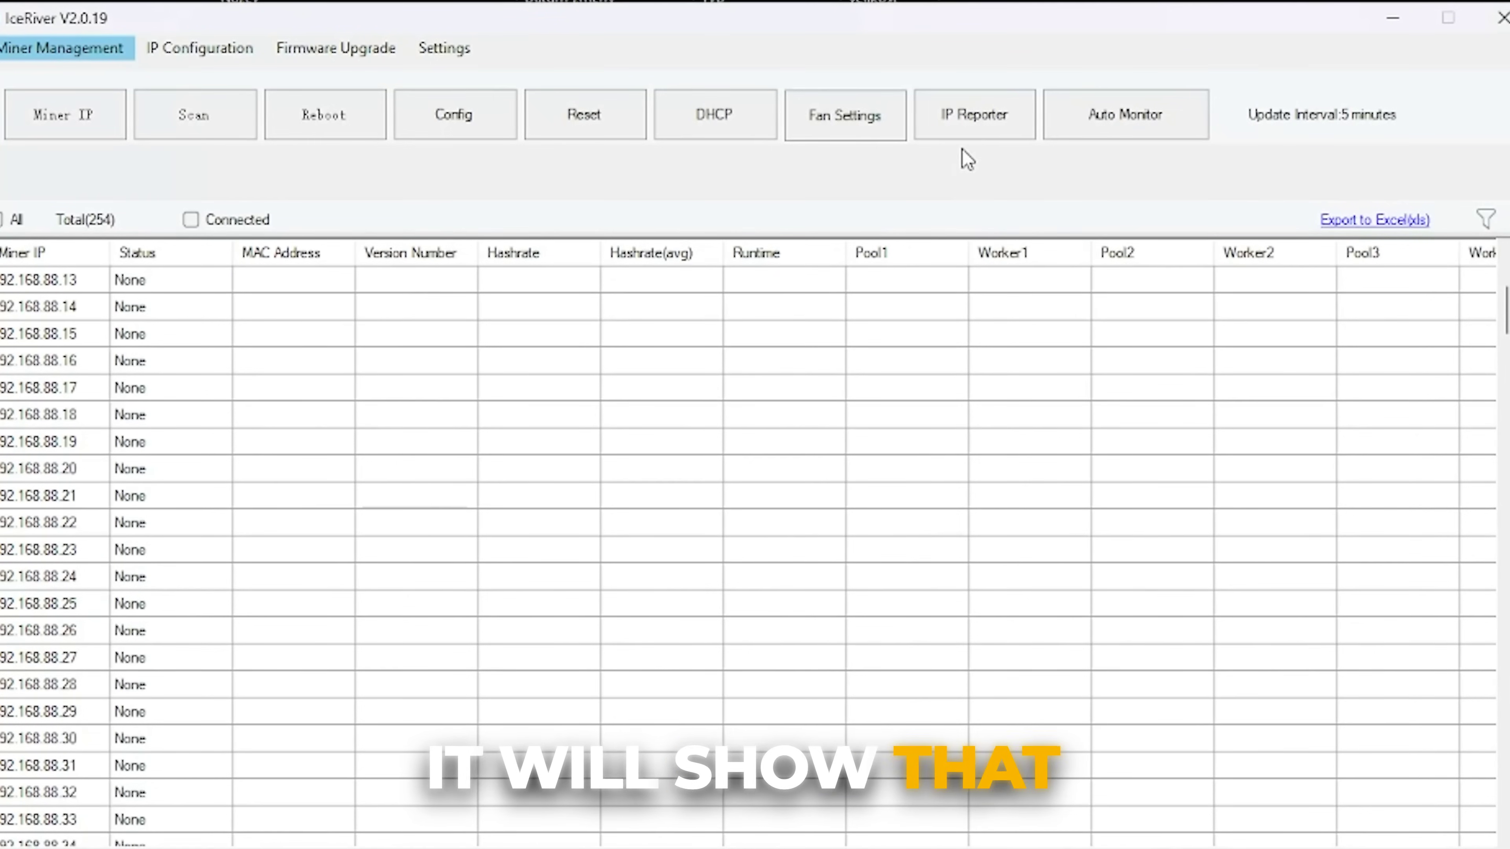
- Use IP Reporter to find the miner at 192.168.88.106 and enter that address in the browser
click(972, 121)
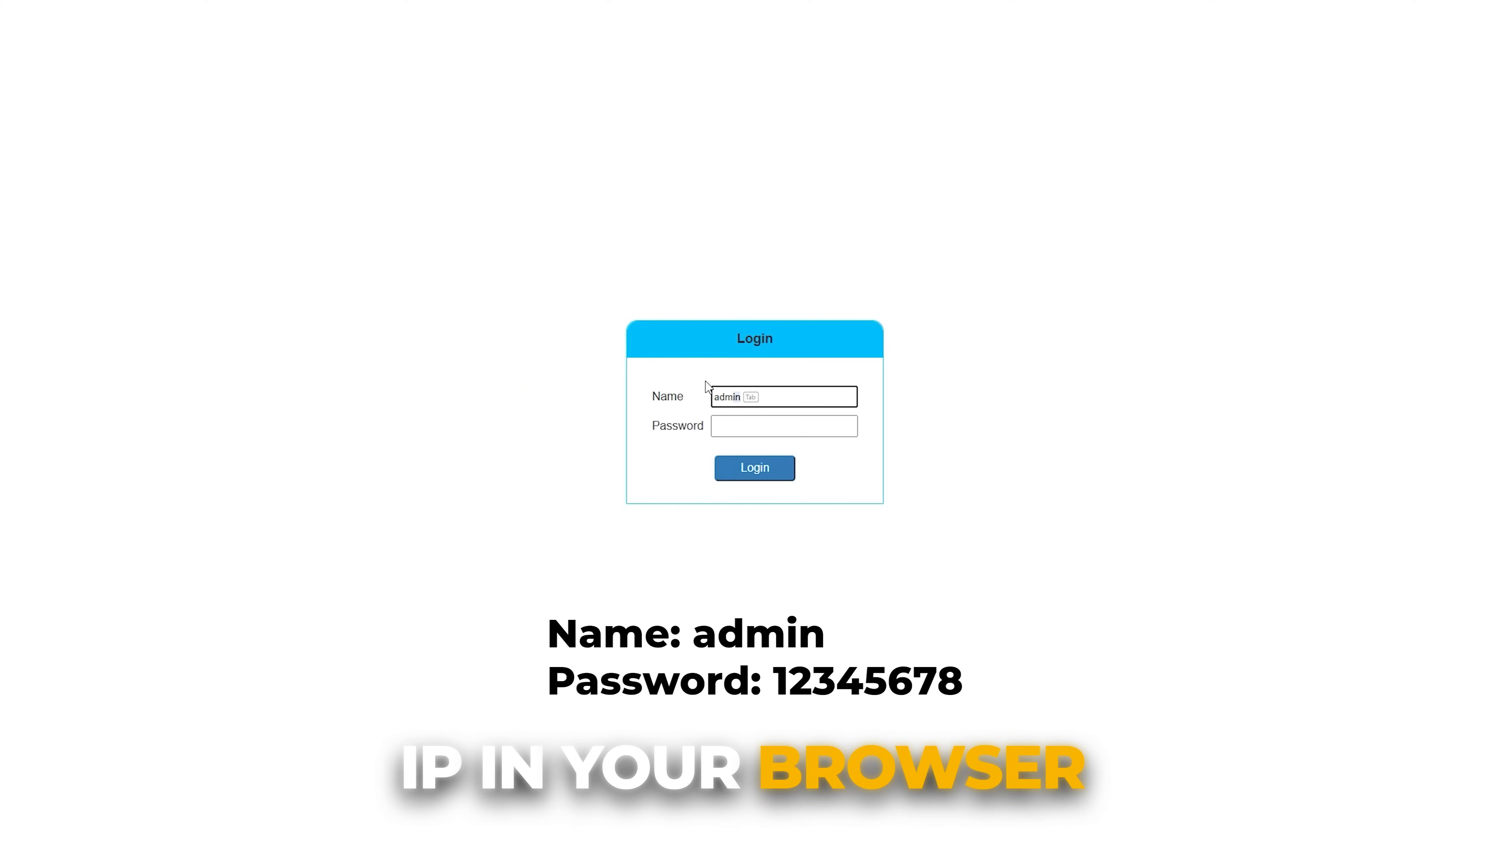
key(Tab)
key(Tab)
text(123456)
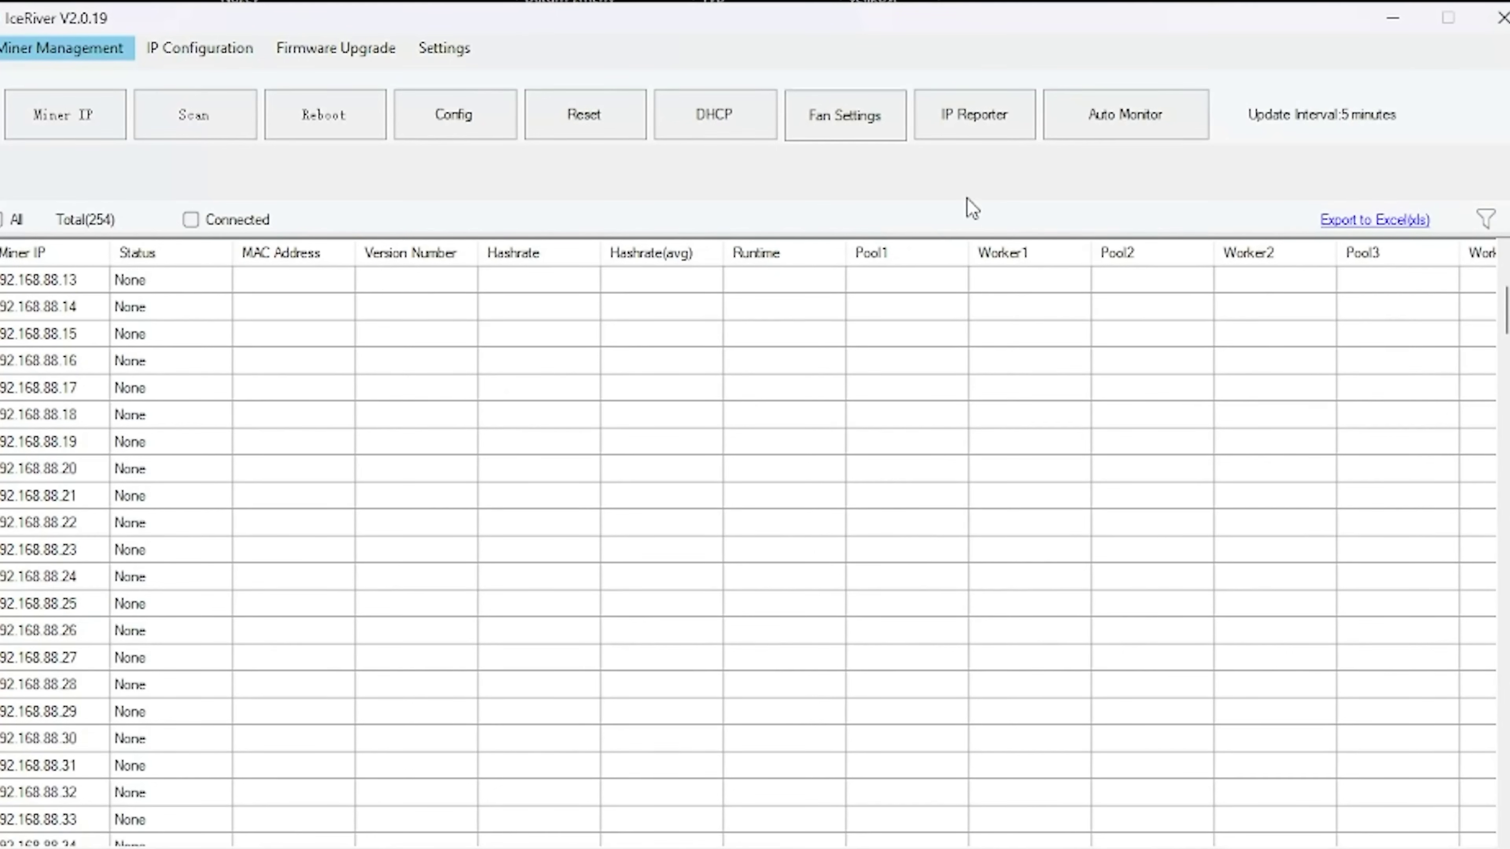
click(972, 121)
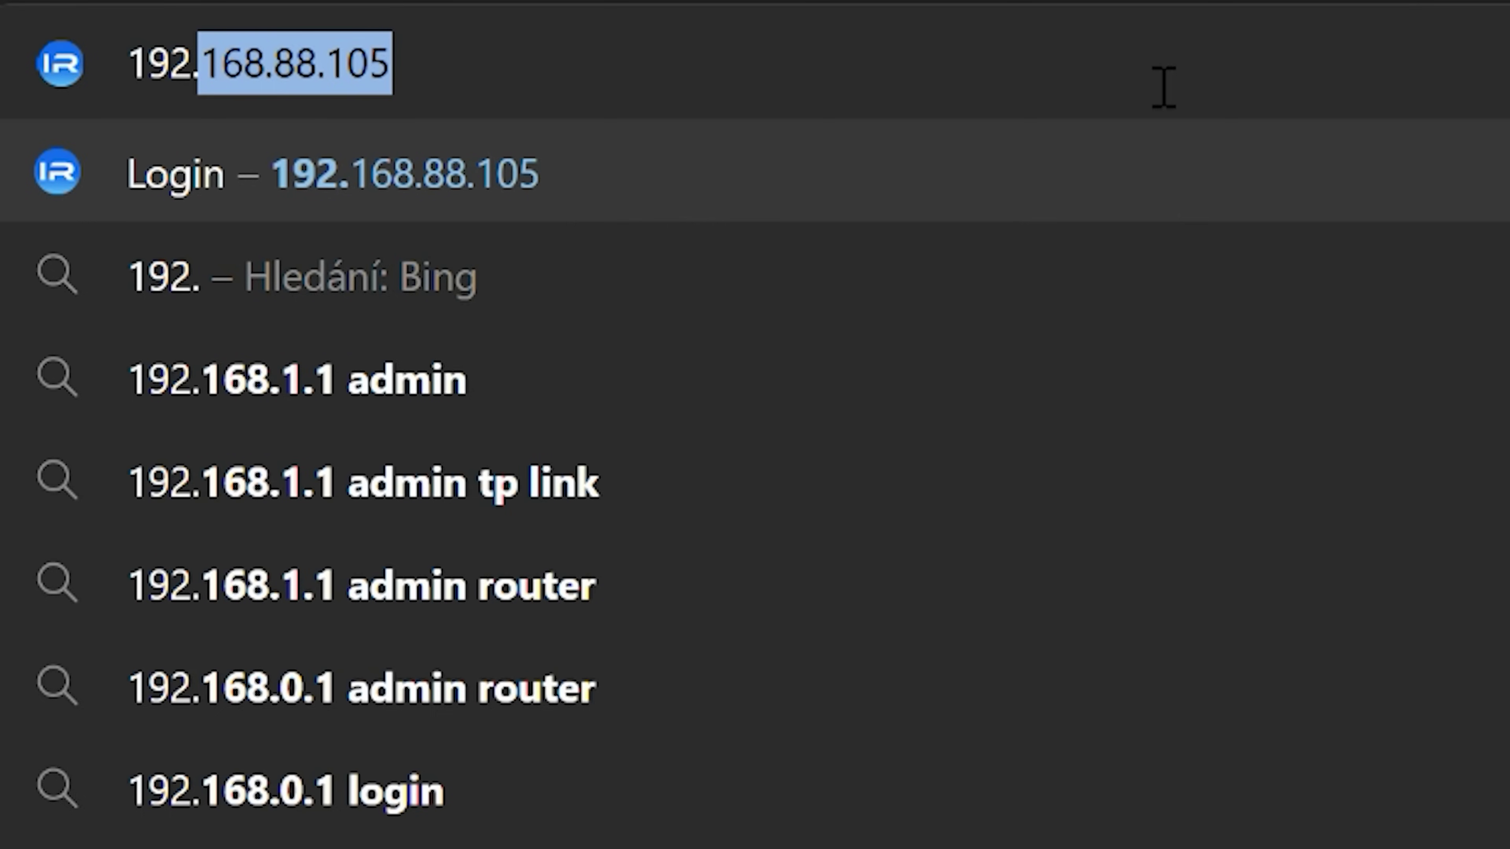
text(168.)
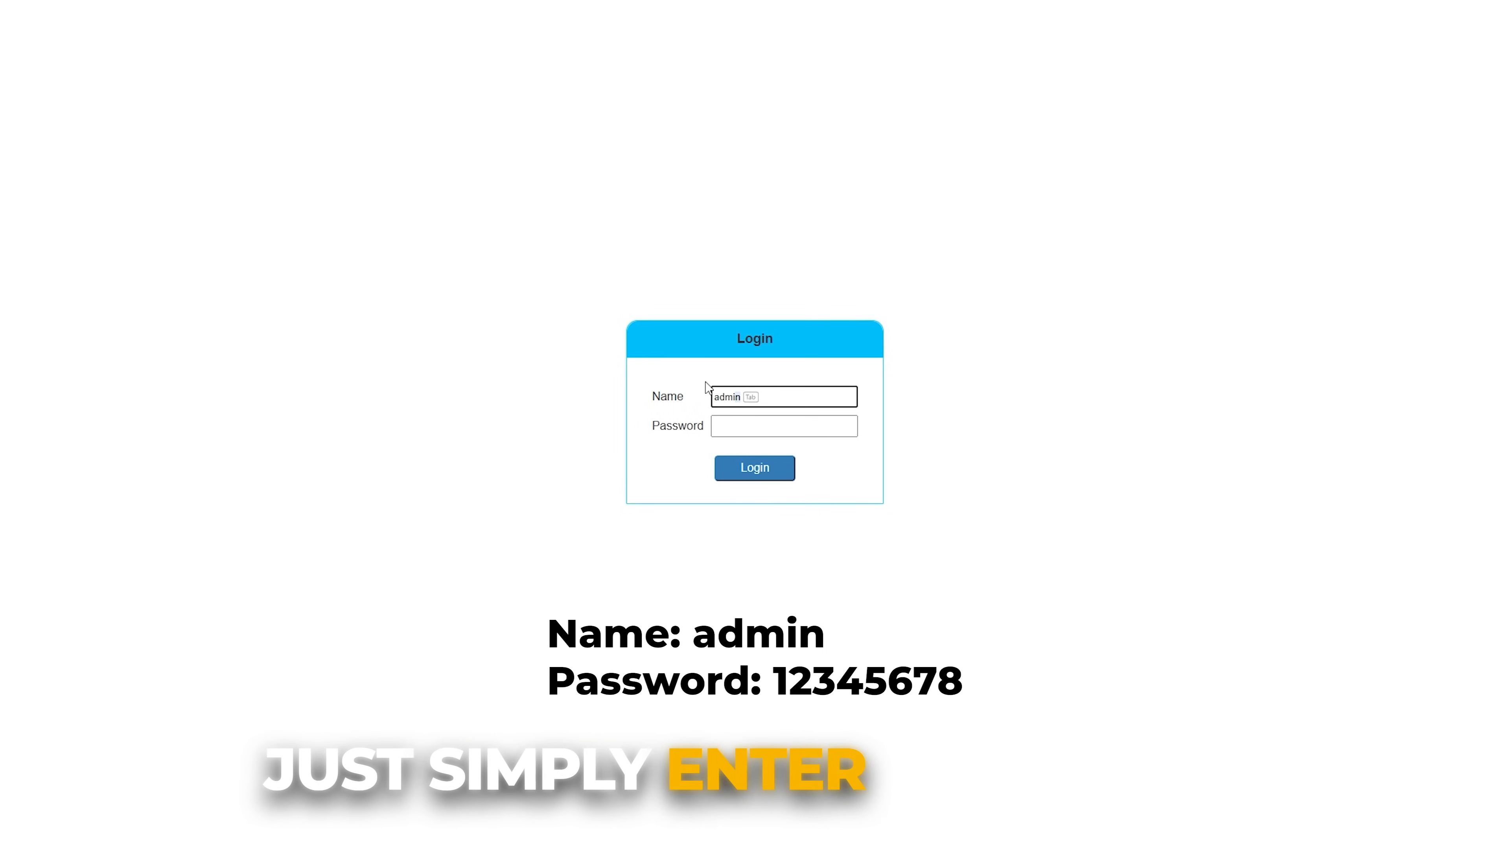
- Log in to the miner, review the pool address and worker on Home, then go to Mining Settings
key(Tab)
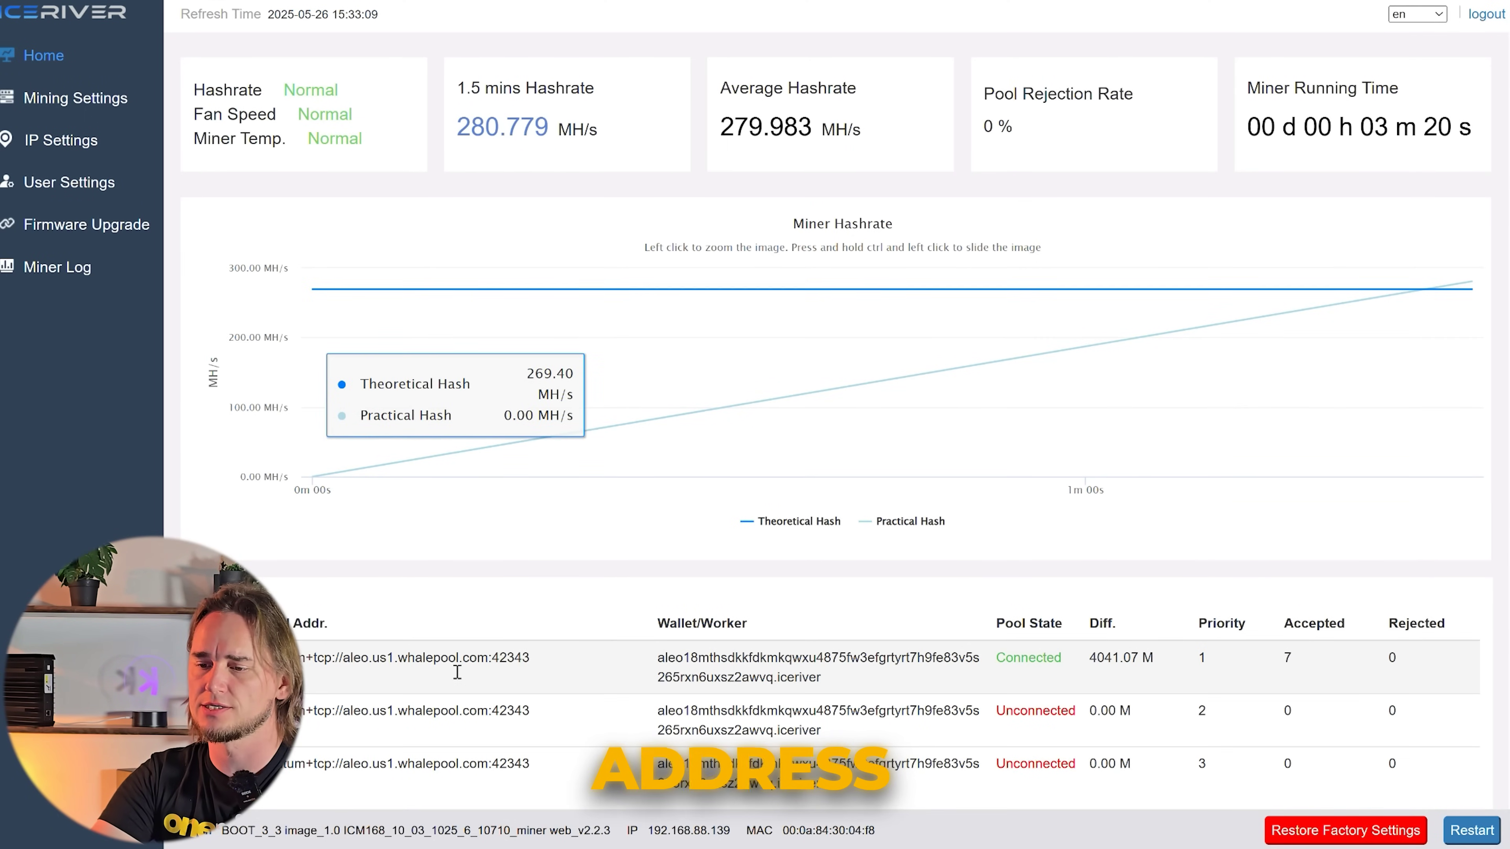
drag(396, 674, 879, 756)
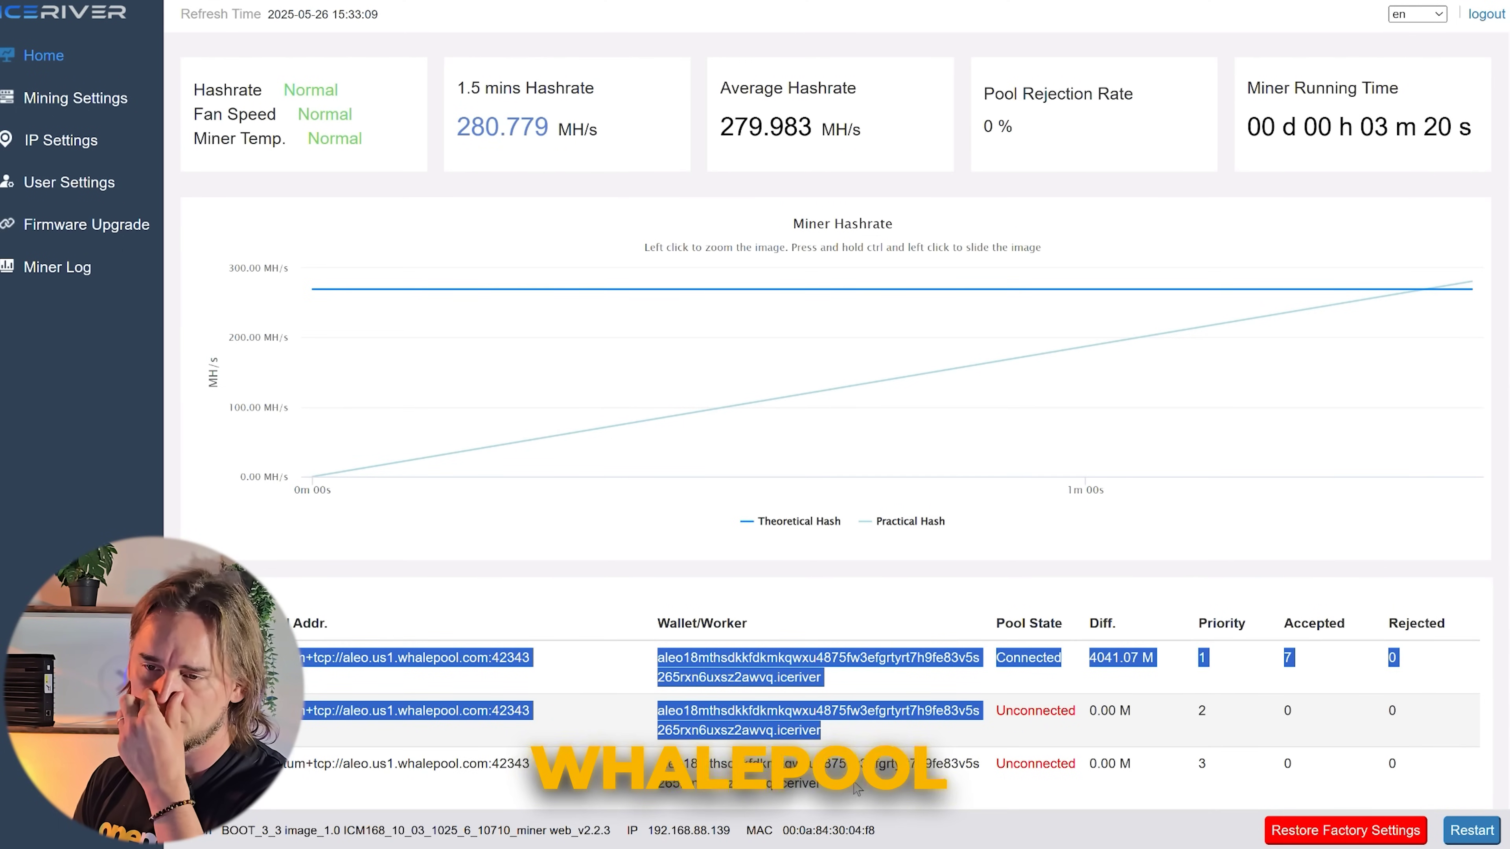
click(113, 108)
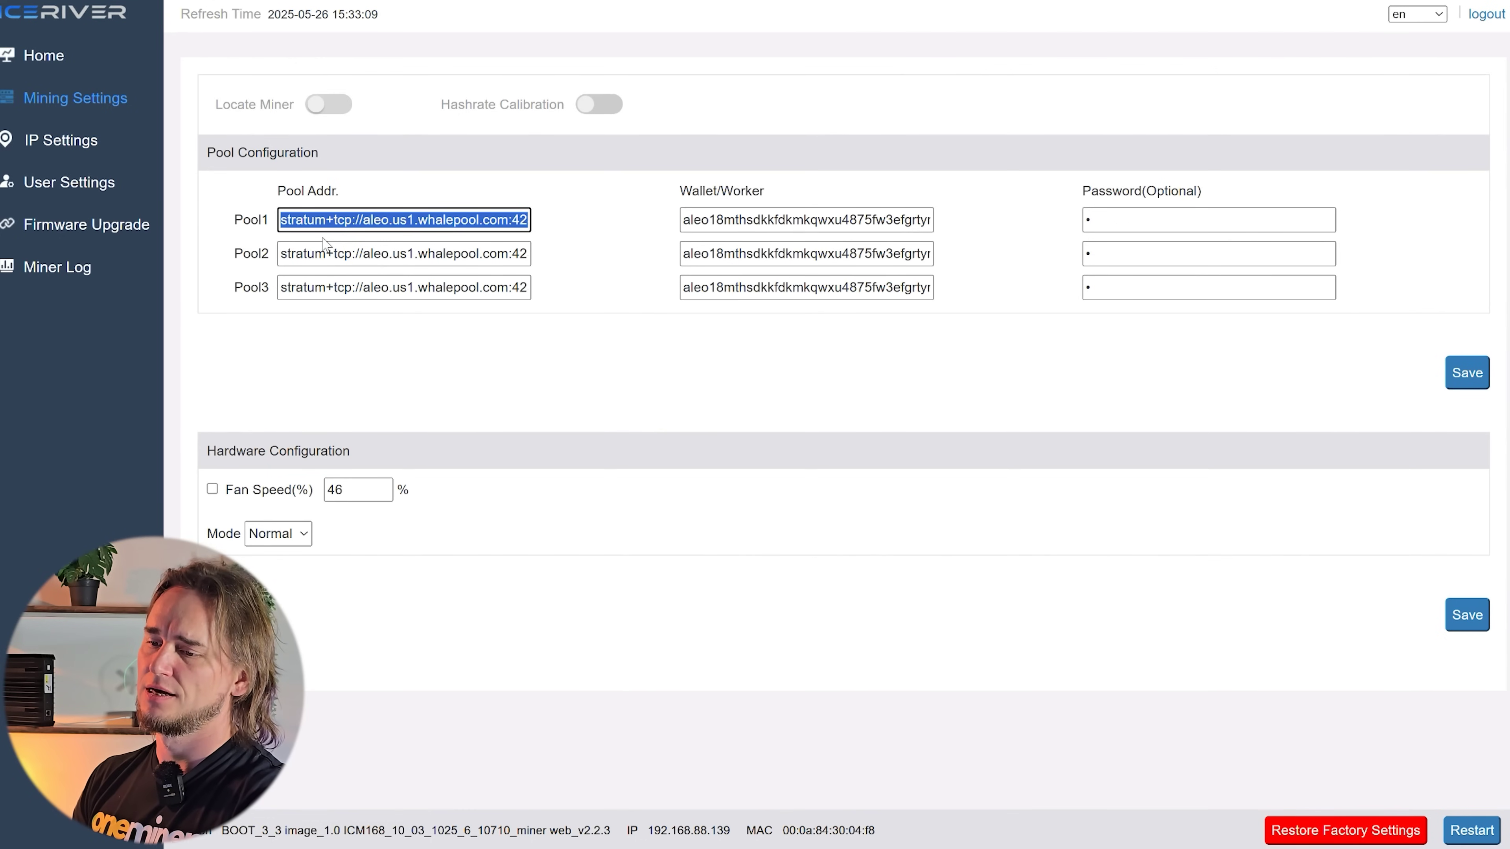
- Select the Pool1 wallet/worker value and the word 'whalepool' in the Pool1 address
triple_click(756, 225)
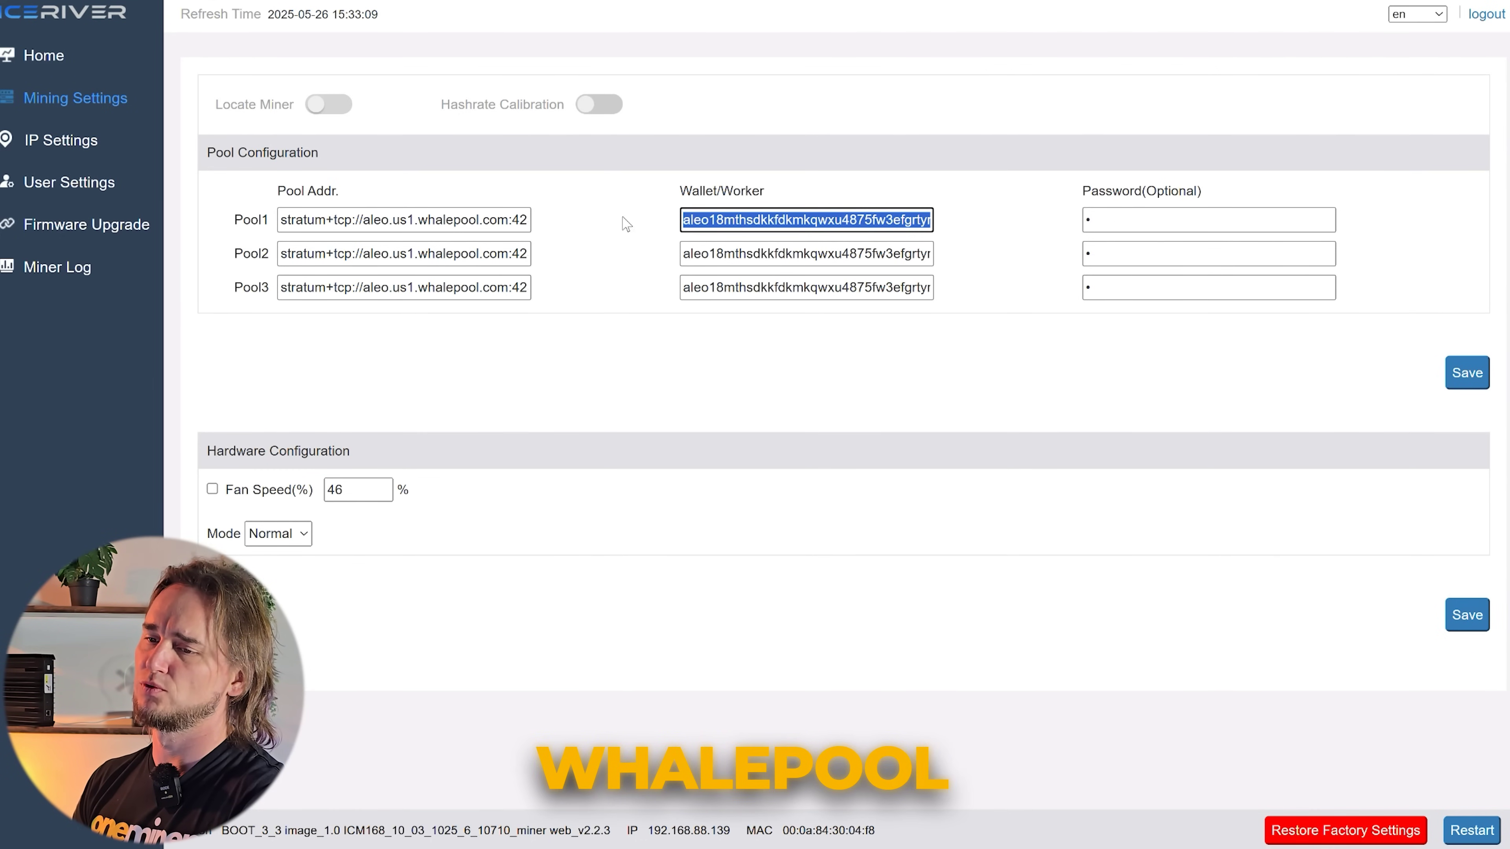
click(452, 221)
double_click(448, 220)
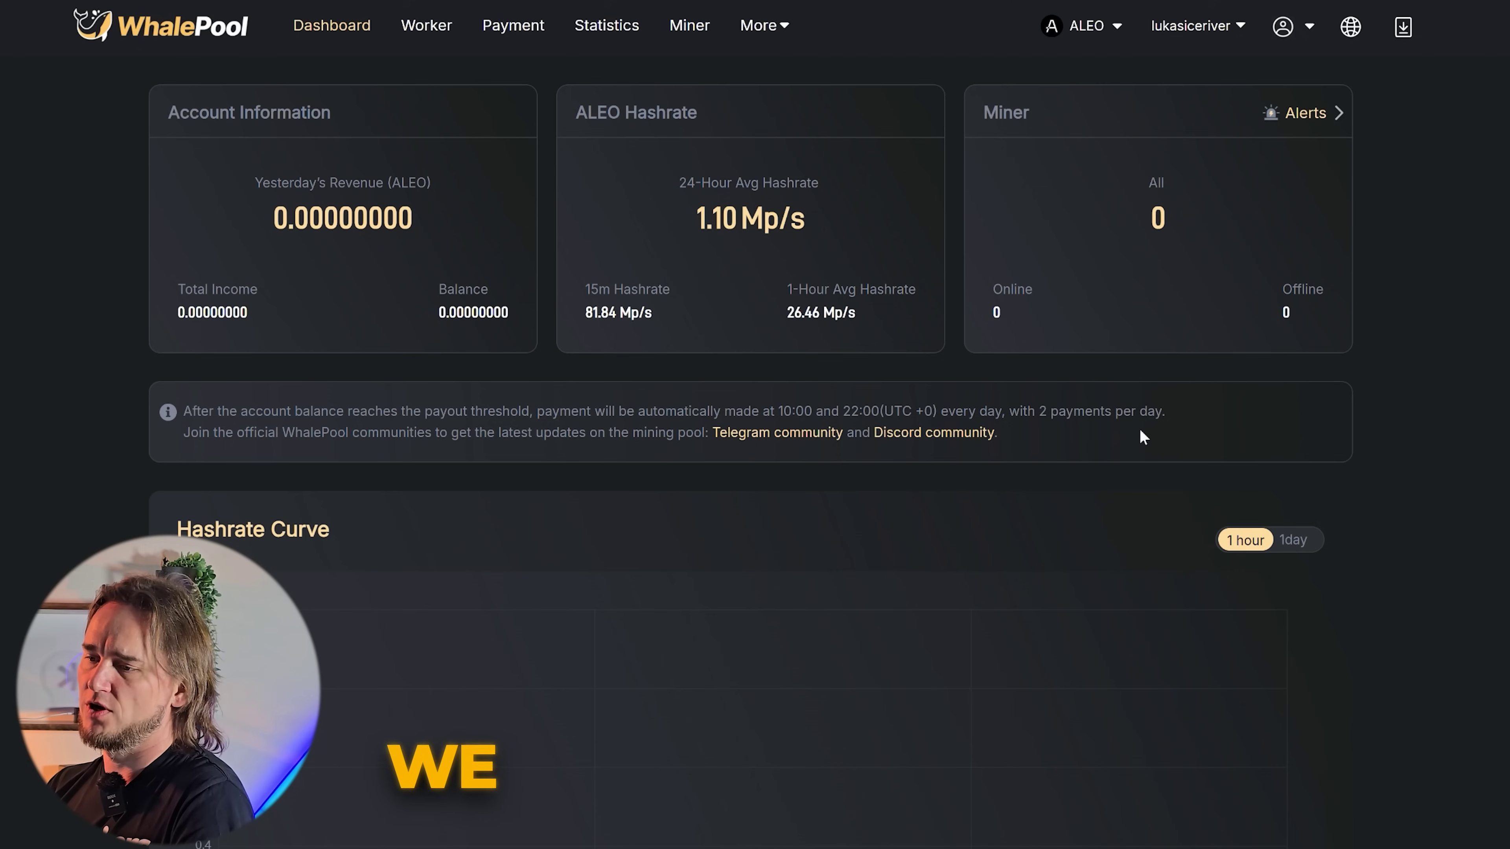
- Keep ALEO as the selected coin on the WhalePool dashboard and scroll through its stats
click(1094, 27)
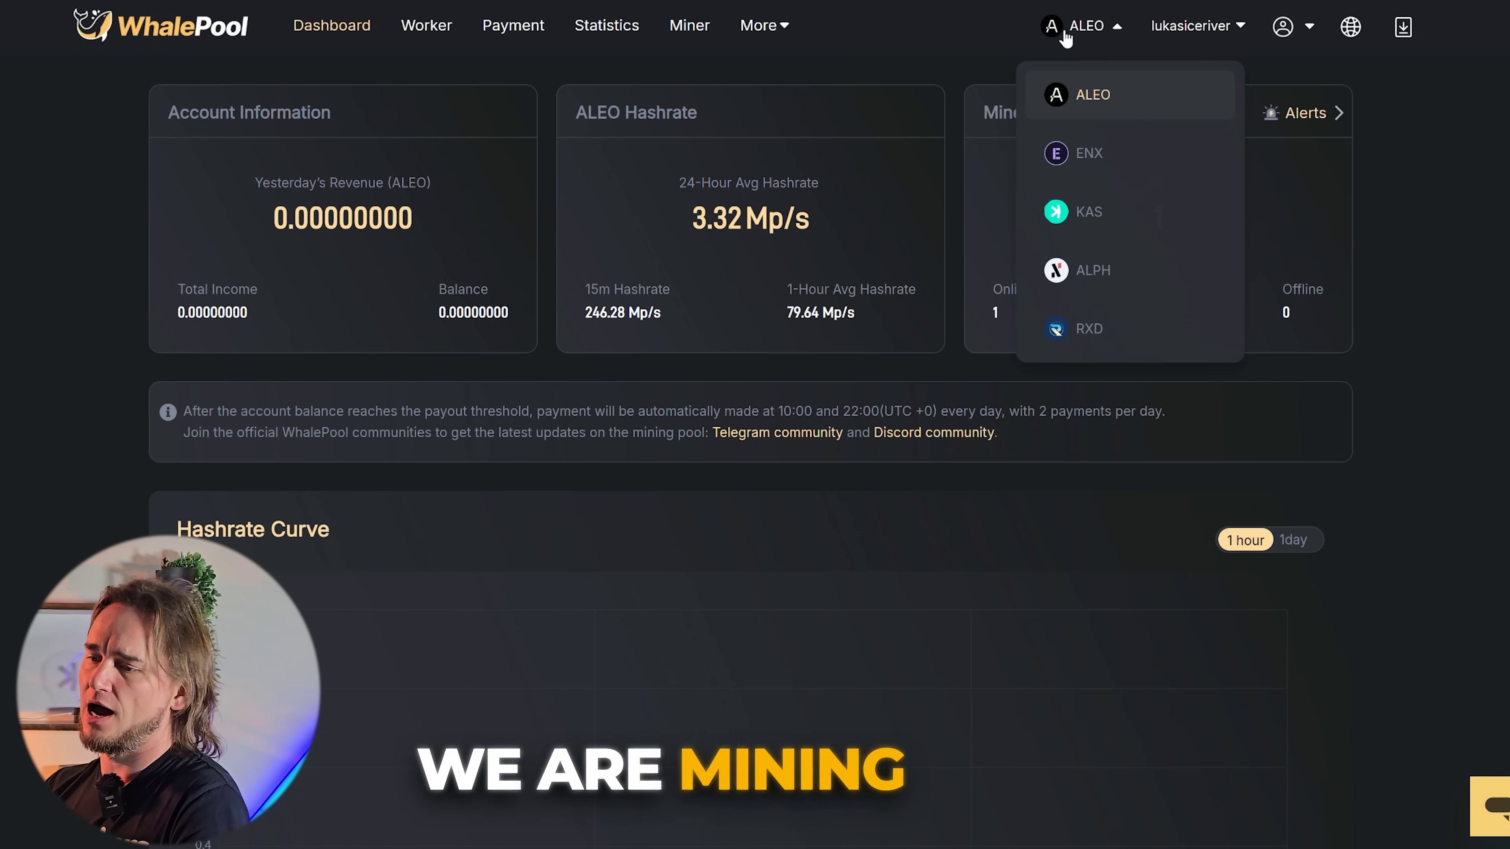
click(1098, 100)
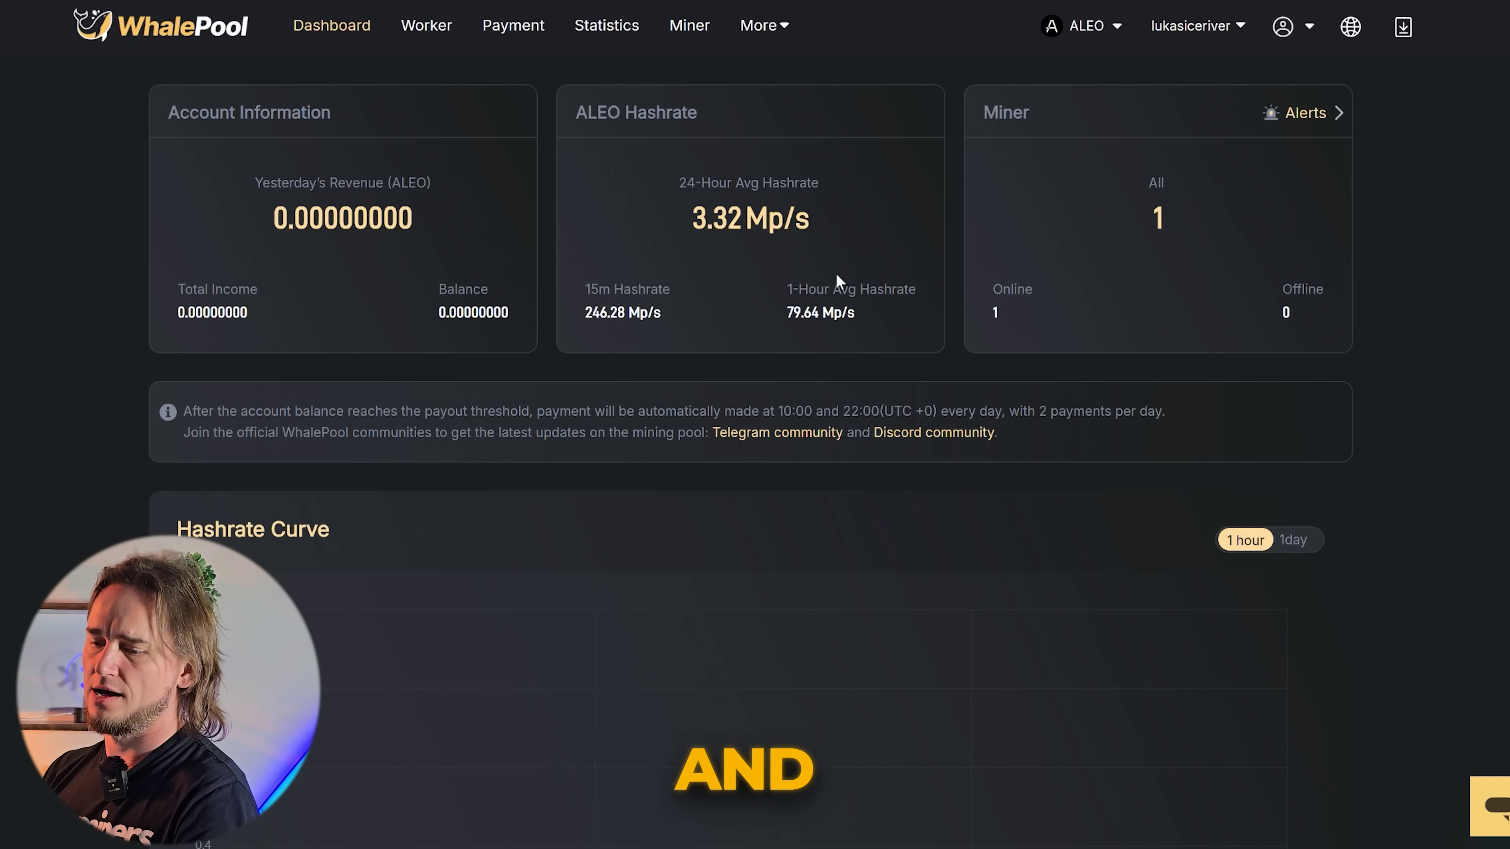
scroll(835, 273, down, 8)
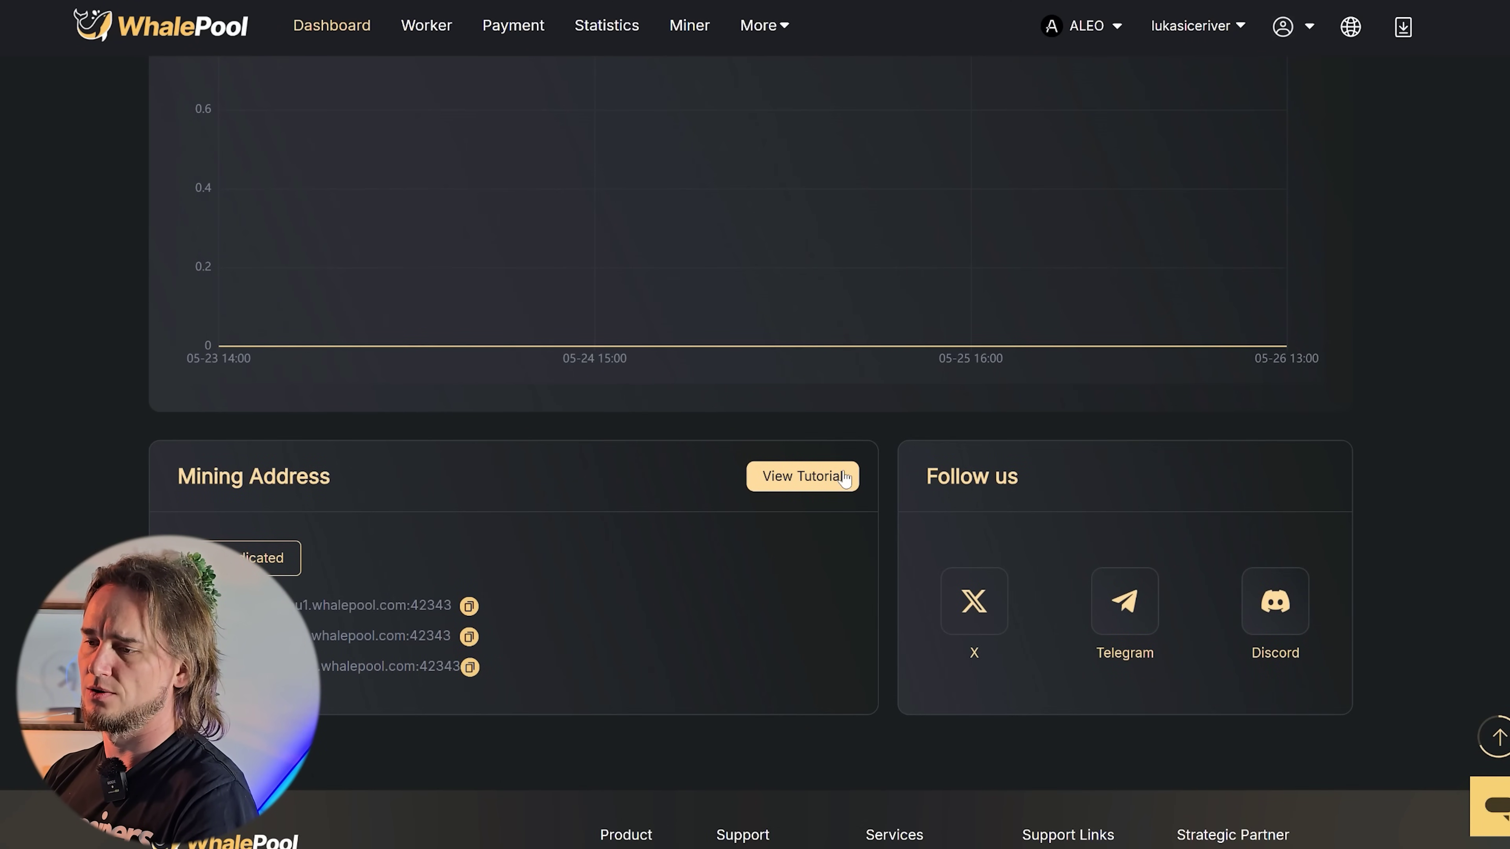
scroll(638, 482, up, 8)
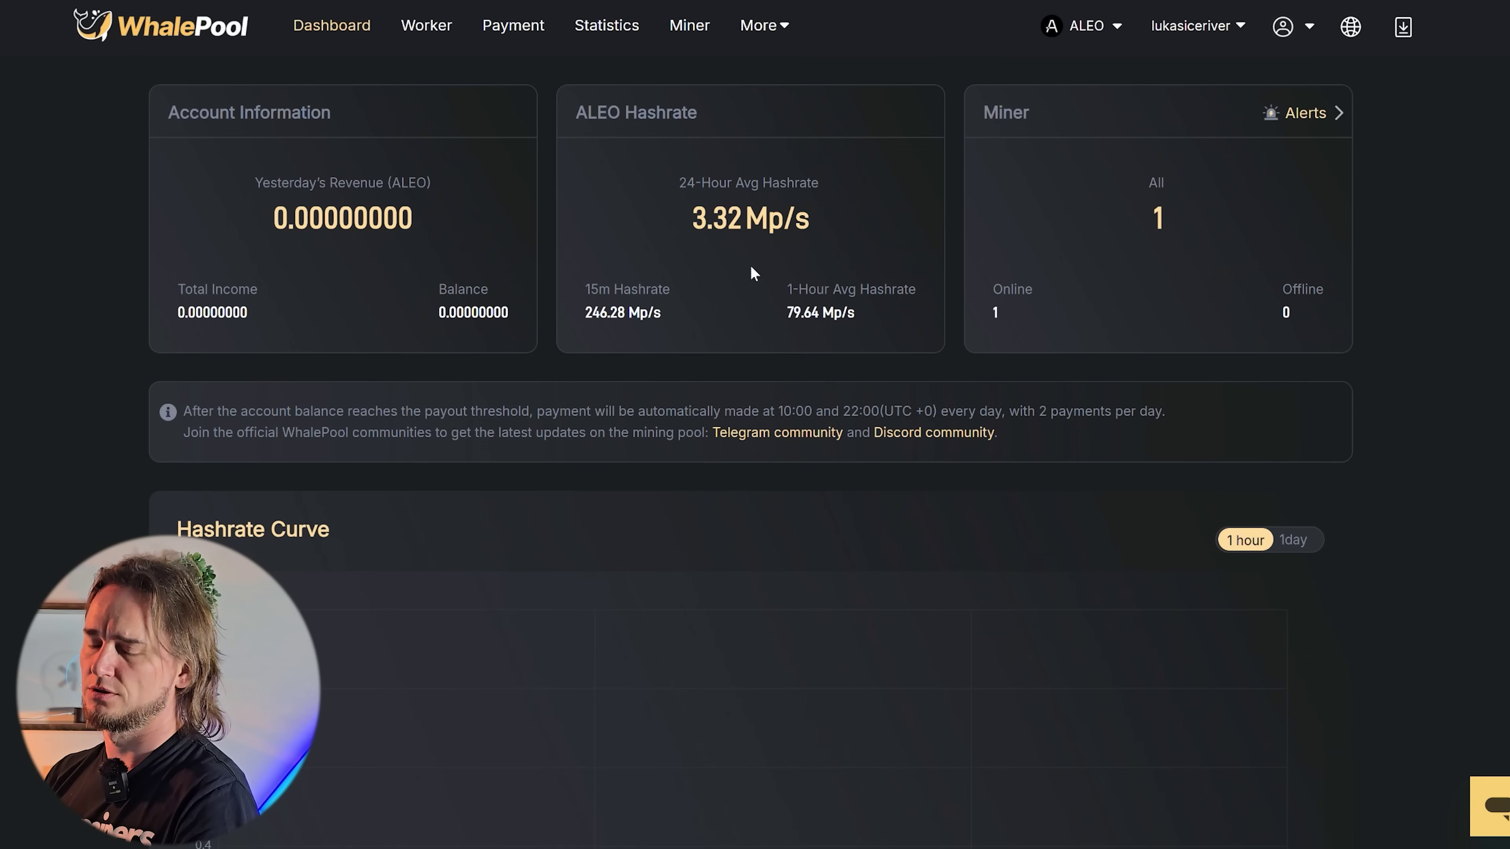
scroll(661, 312, down, 5)
scroll(668, 337, up, 4)
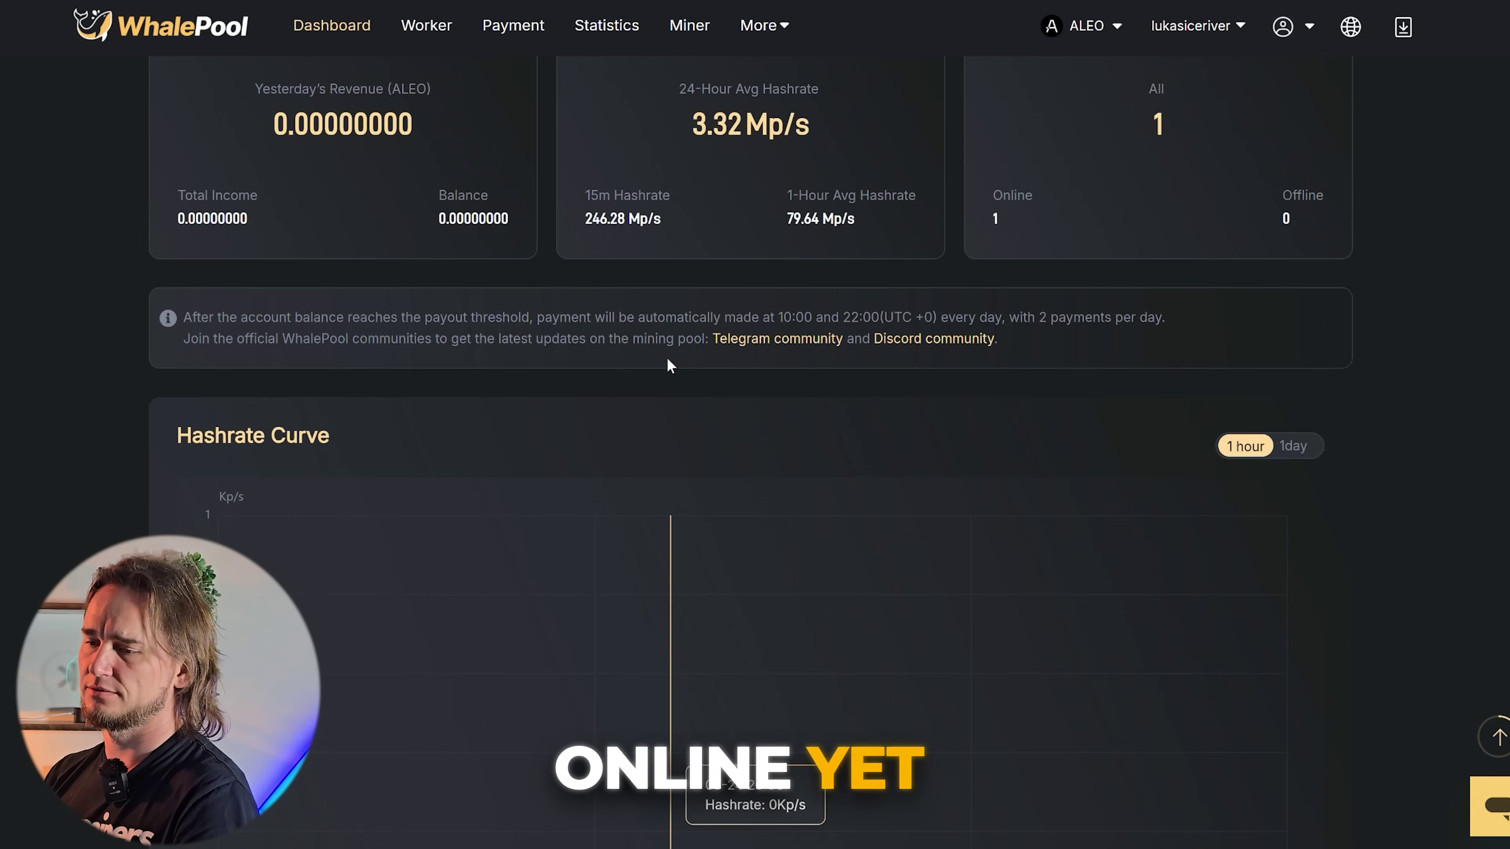
scroll(668, 361, down, 8)
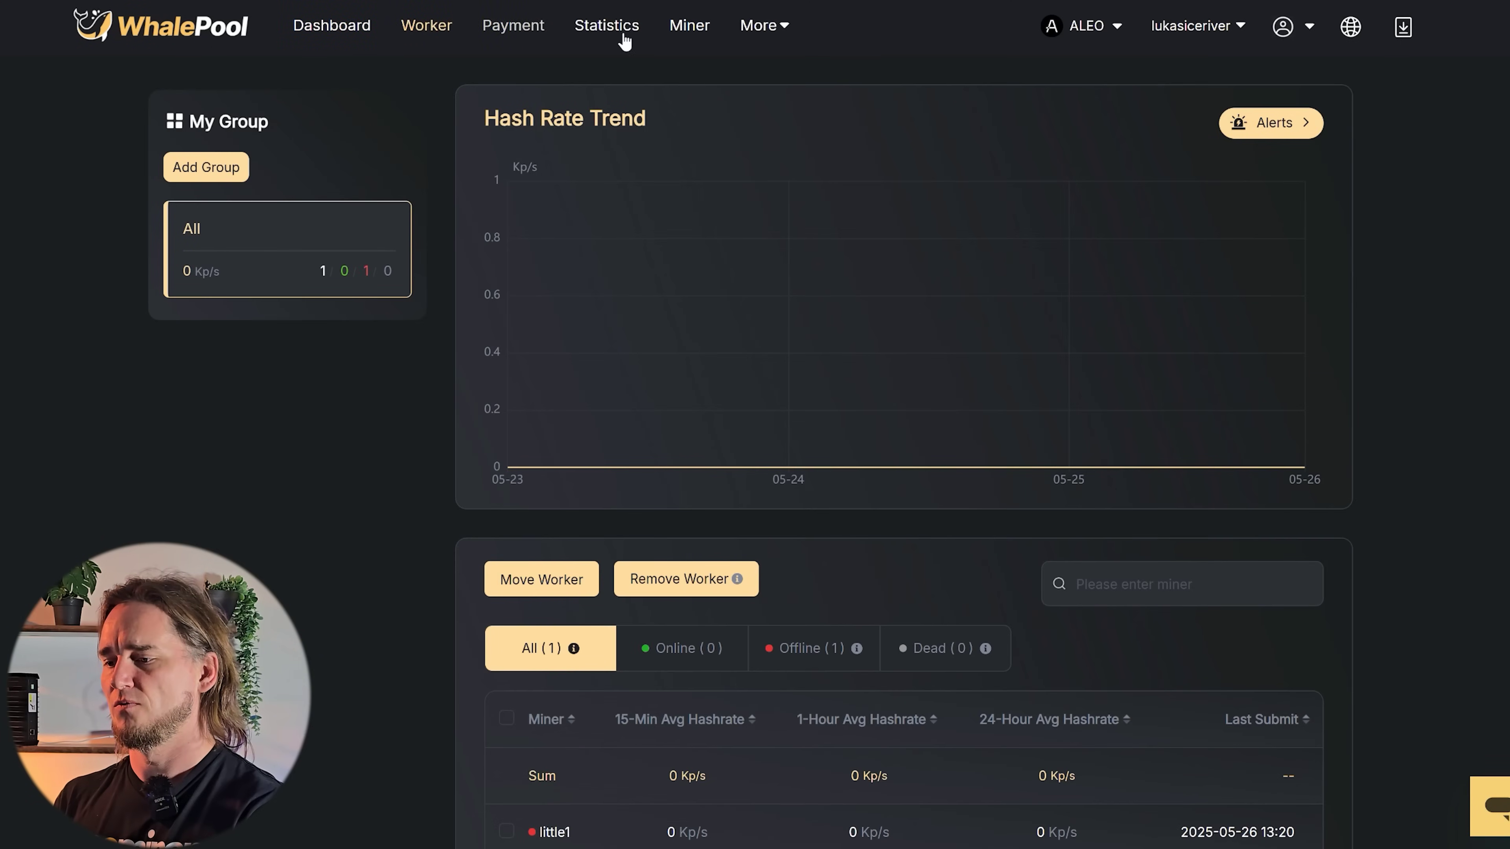
- Check the worker list, then return to the dashboard and scroll toward Mining Address
click(1107, 27)
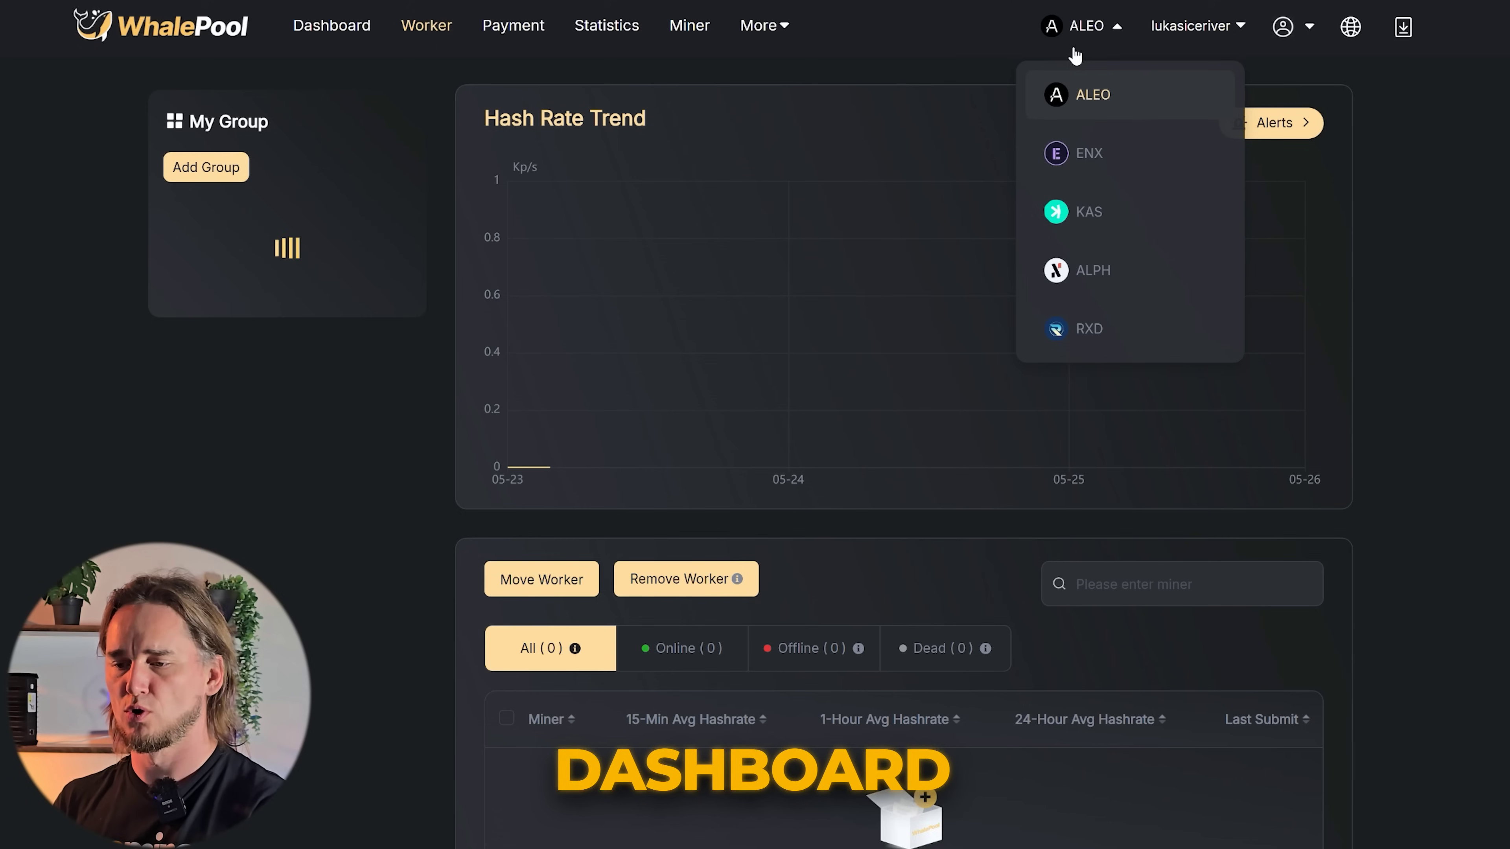
scroll(363, 476, down, 5)
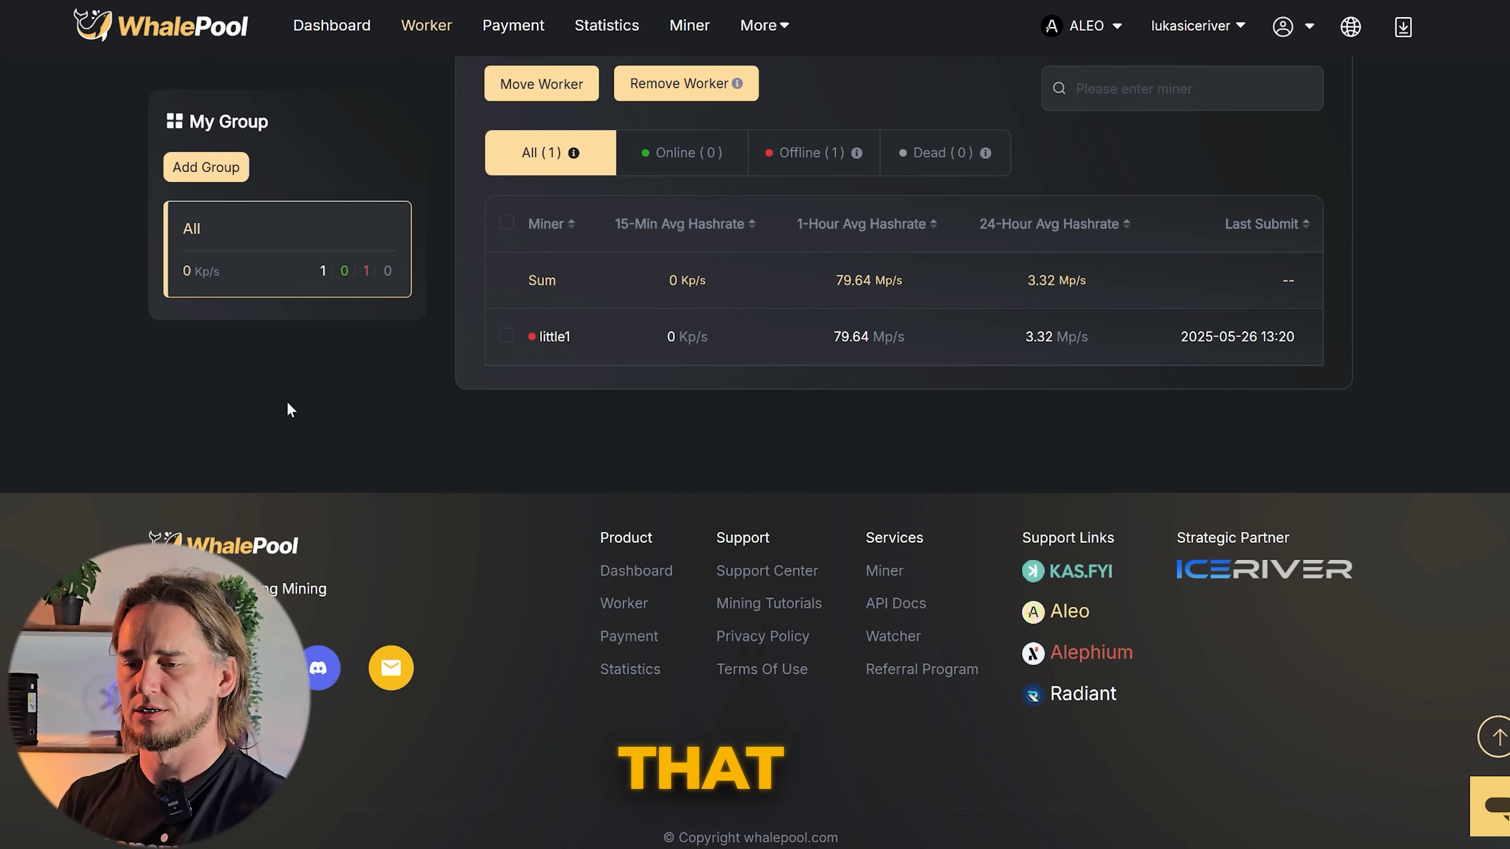
scroll(298, 398, up, 5)
scroll(333, 527, down, 5)
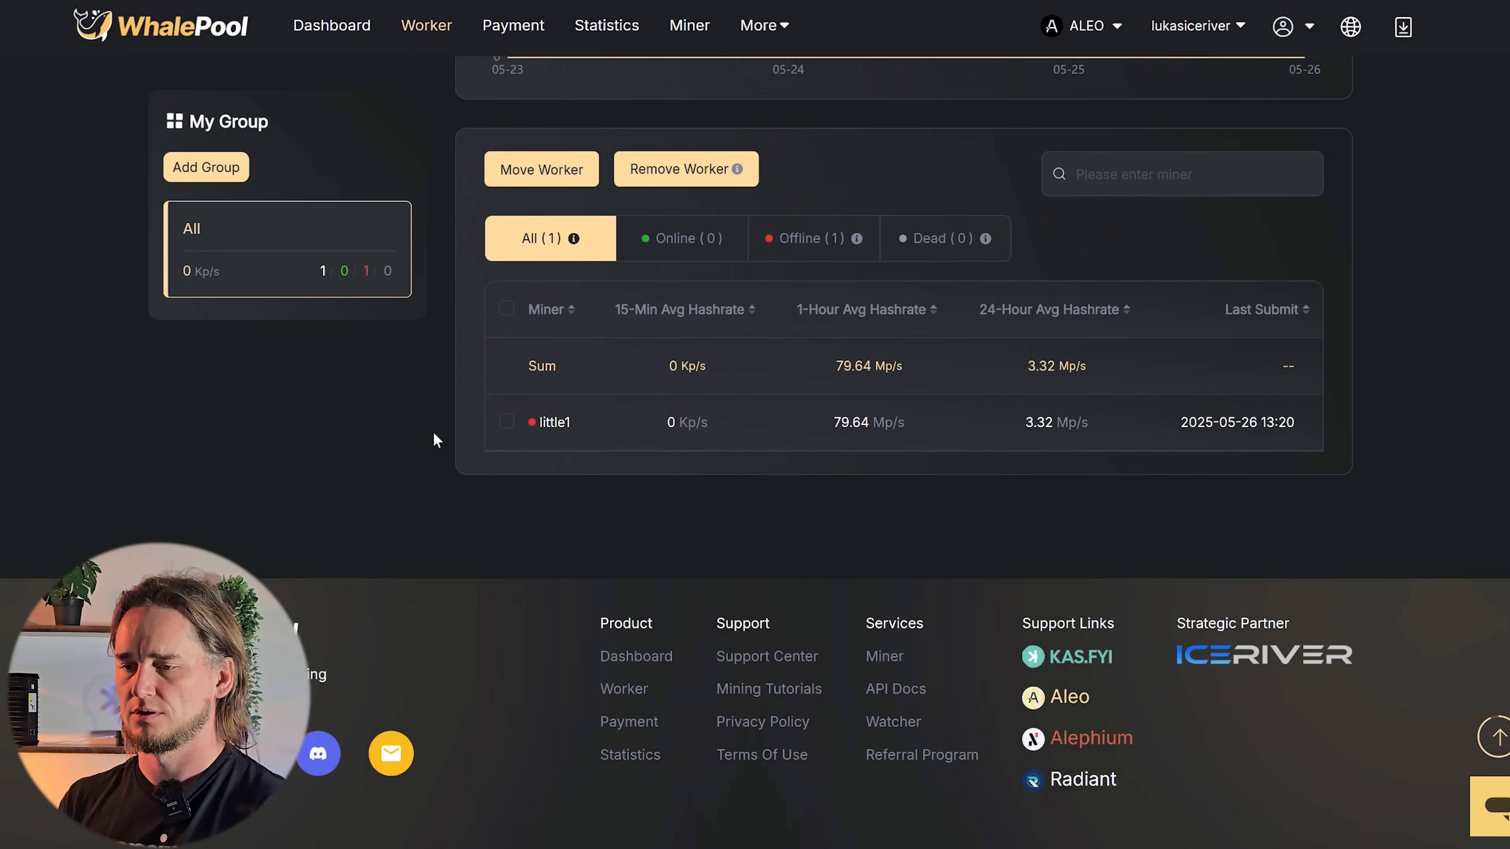
scroll(432, 438, up, 5)
click(356, 28)
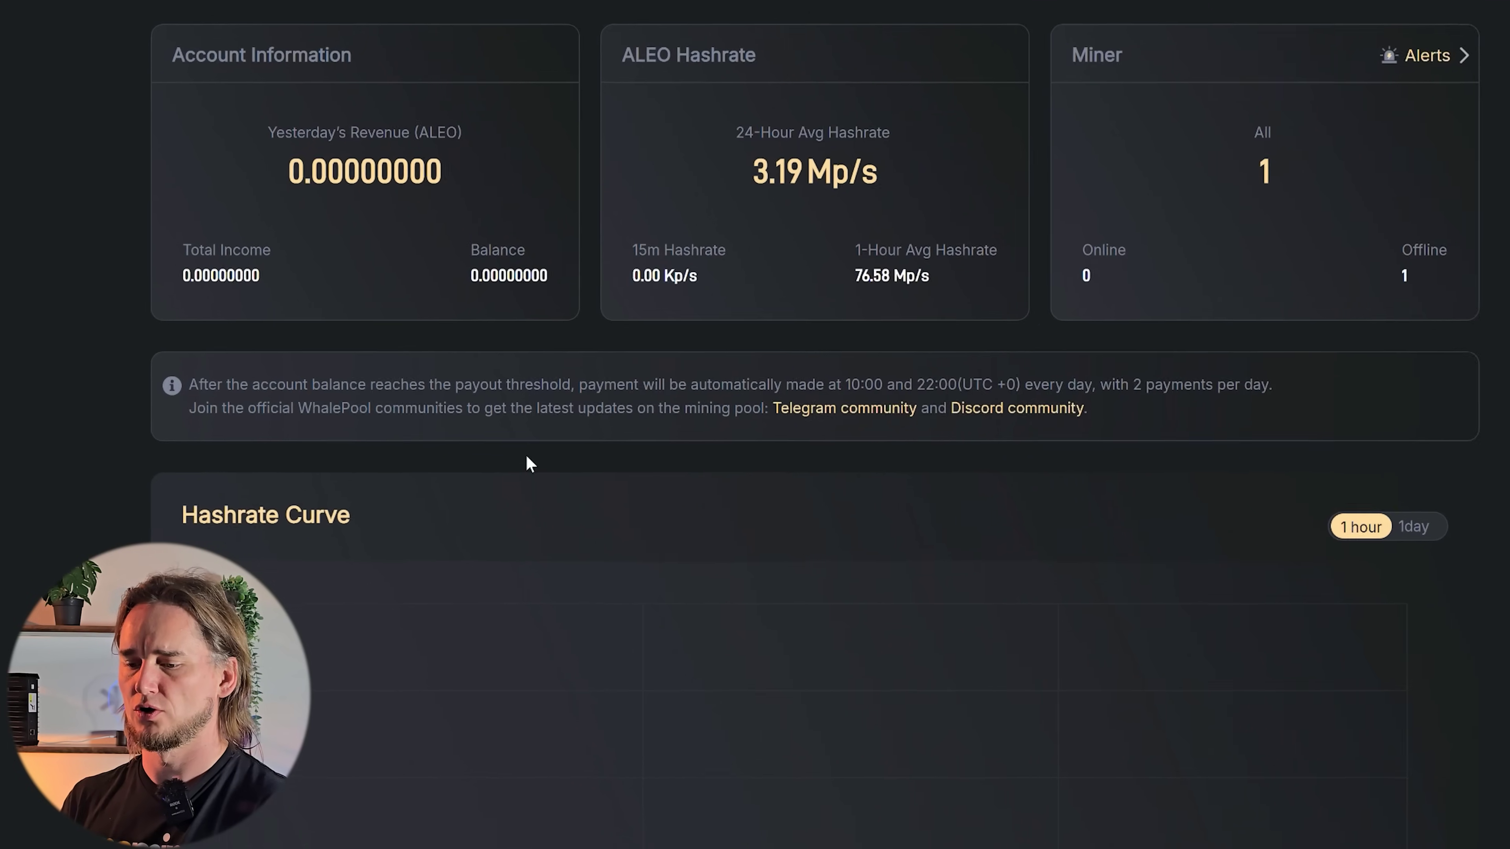
scroll(589, 428, down, 5)
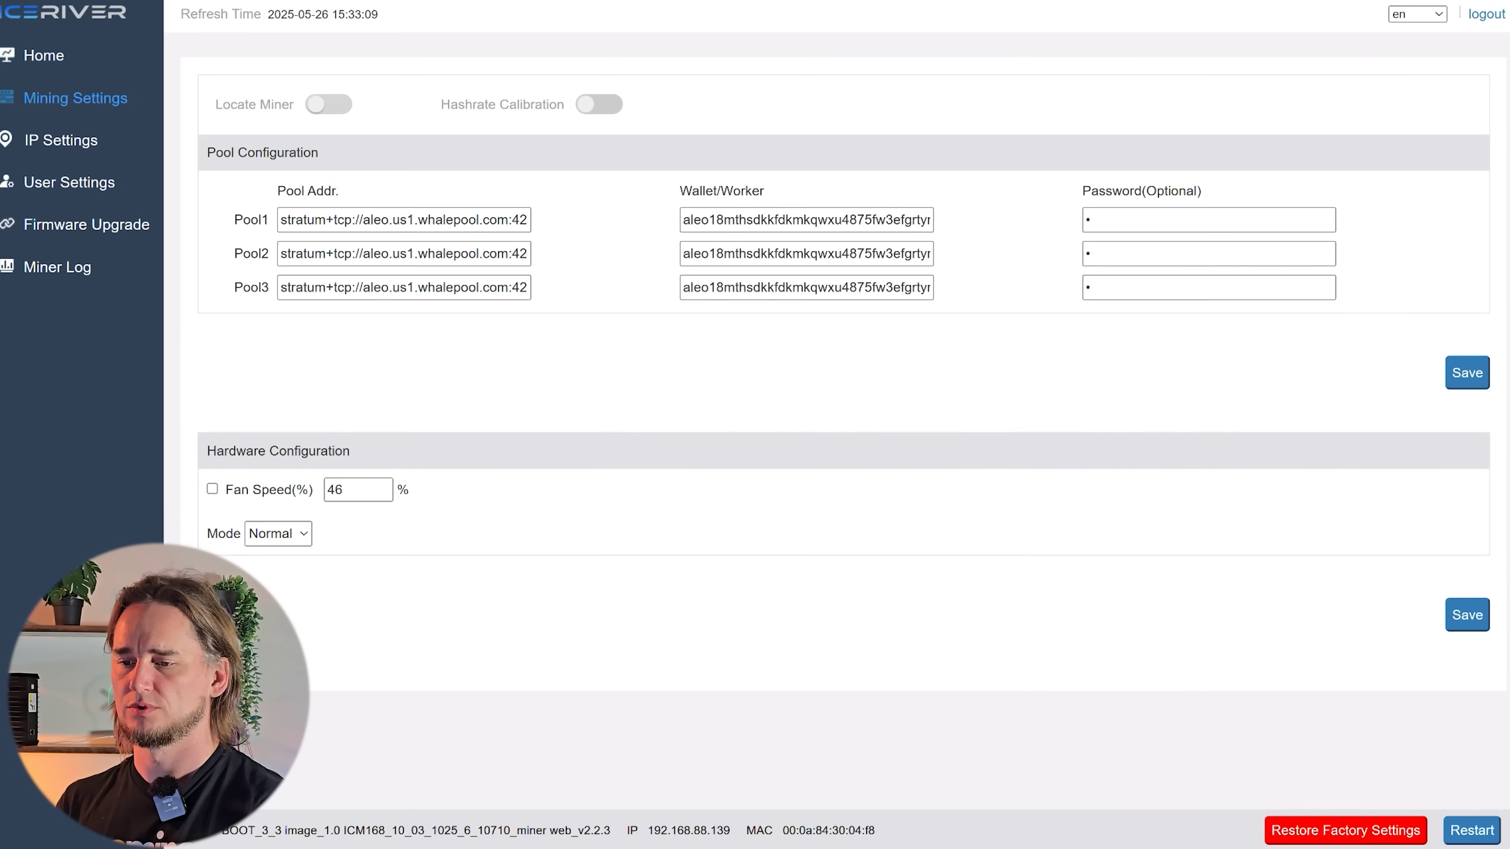
- Replace the Pool1, Pool2 and Pool3 addresses with stratum+tcp://aleo.eu1.whalepool.com:42343
click(429, 217)
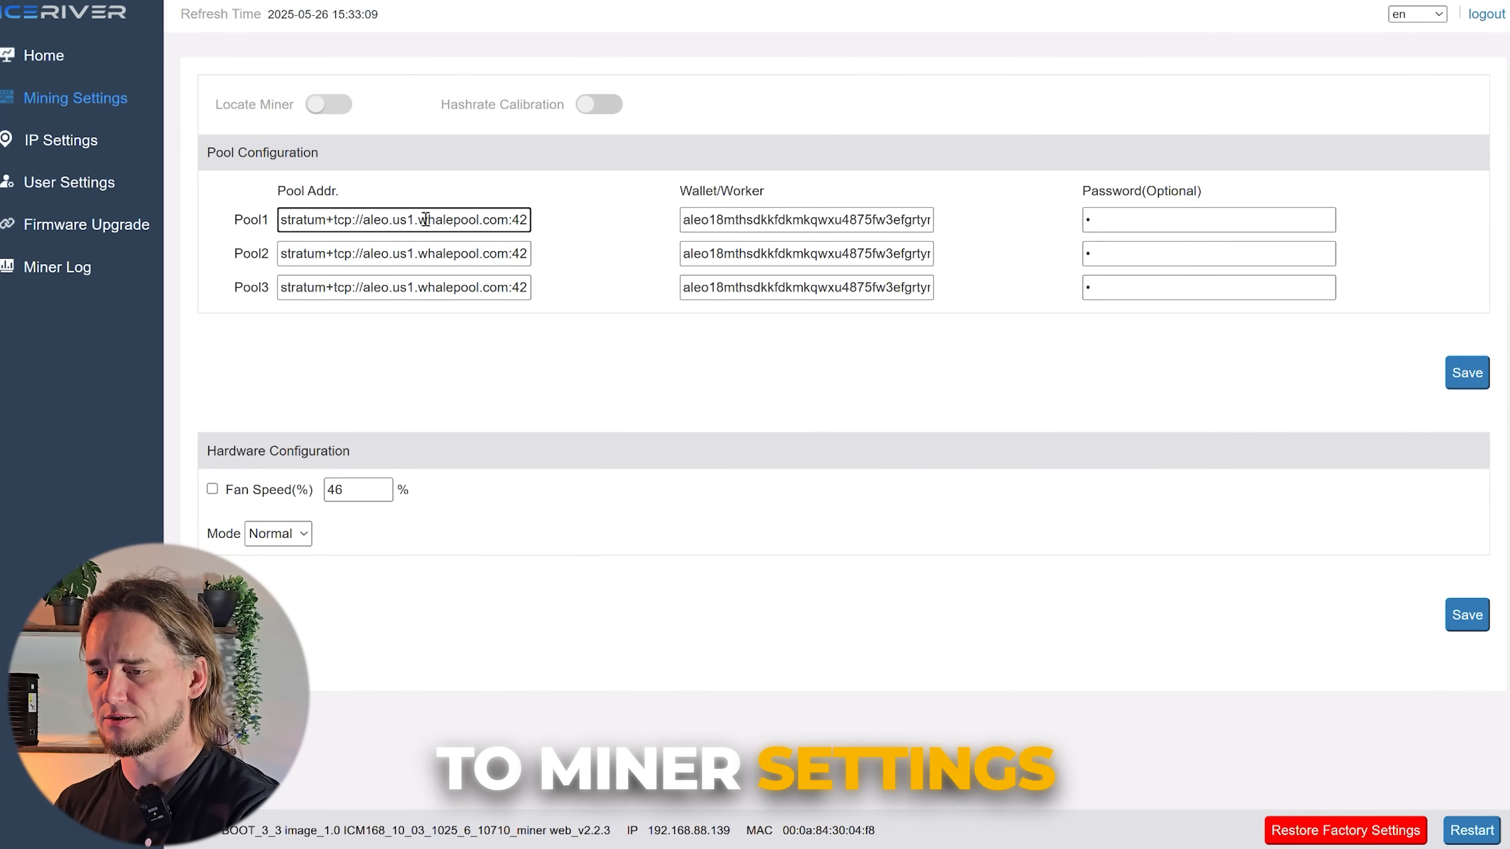
key(ctrl+a)
text(stratum+tcp://aleo.eu1.whalepool.com:42343)
click(469, 255)
key(ctrl+a)
text(stratum+tcp://aleo.eu1.whalepool.com:42343)
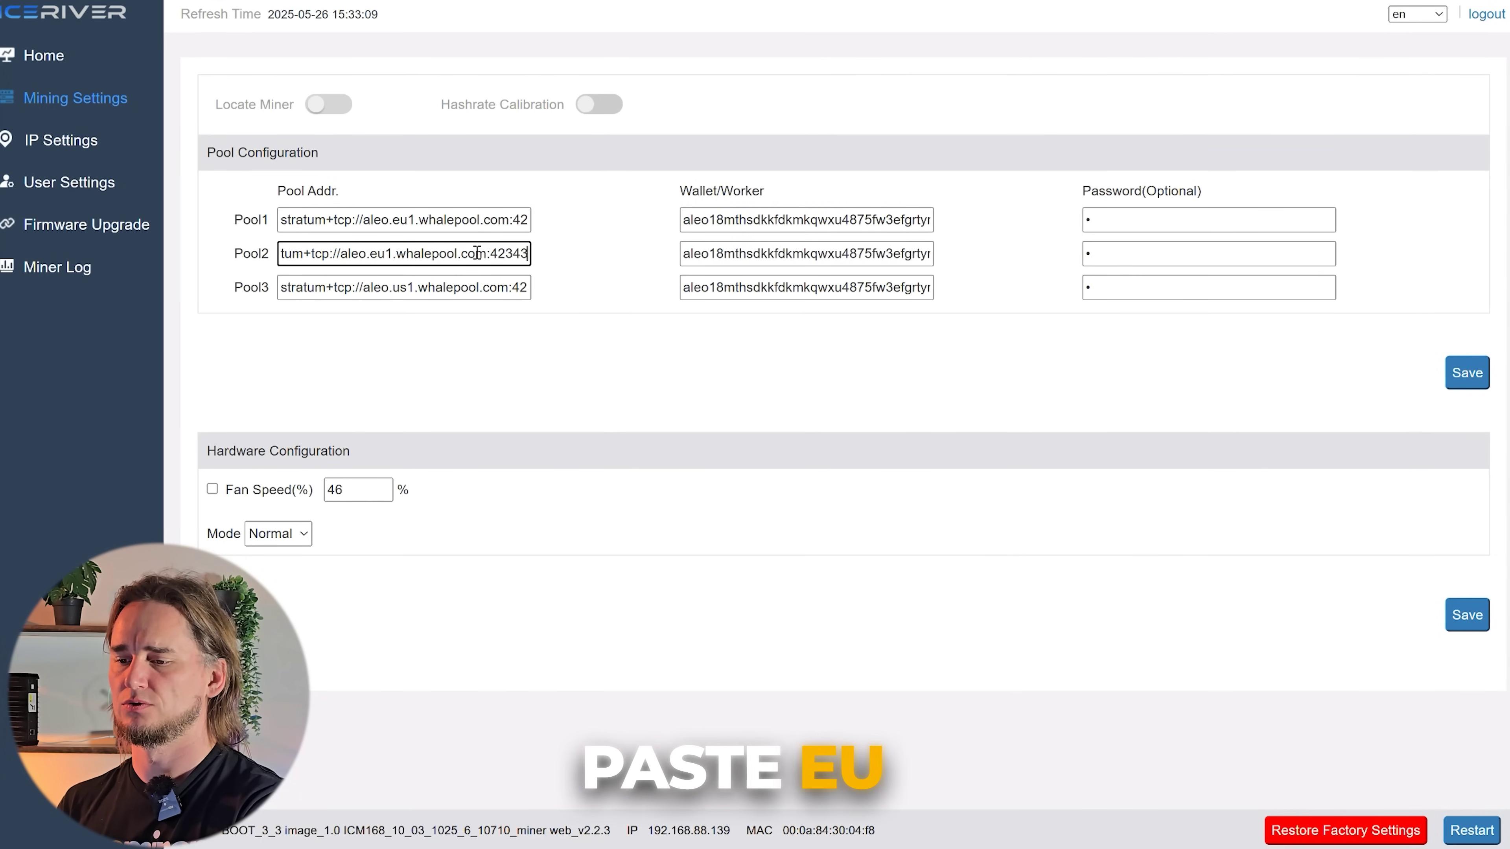
click(492, 288)
key(ctrl+a)
key(ctrl+v)
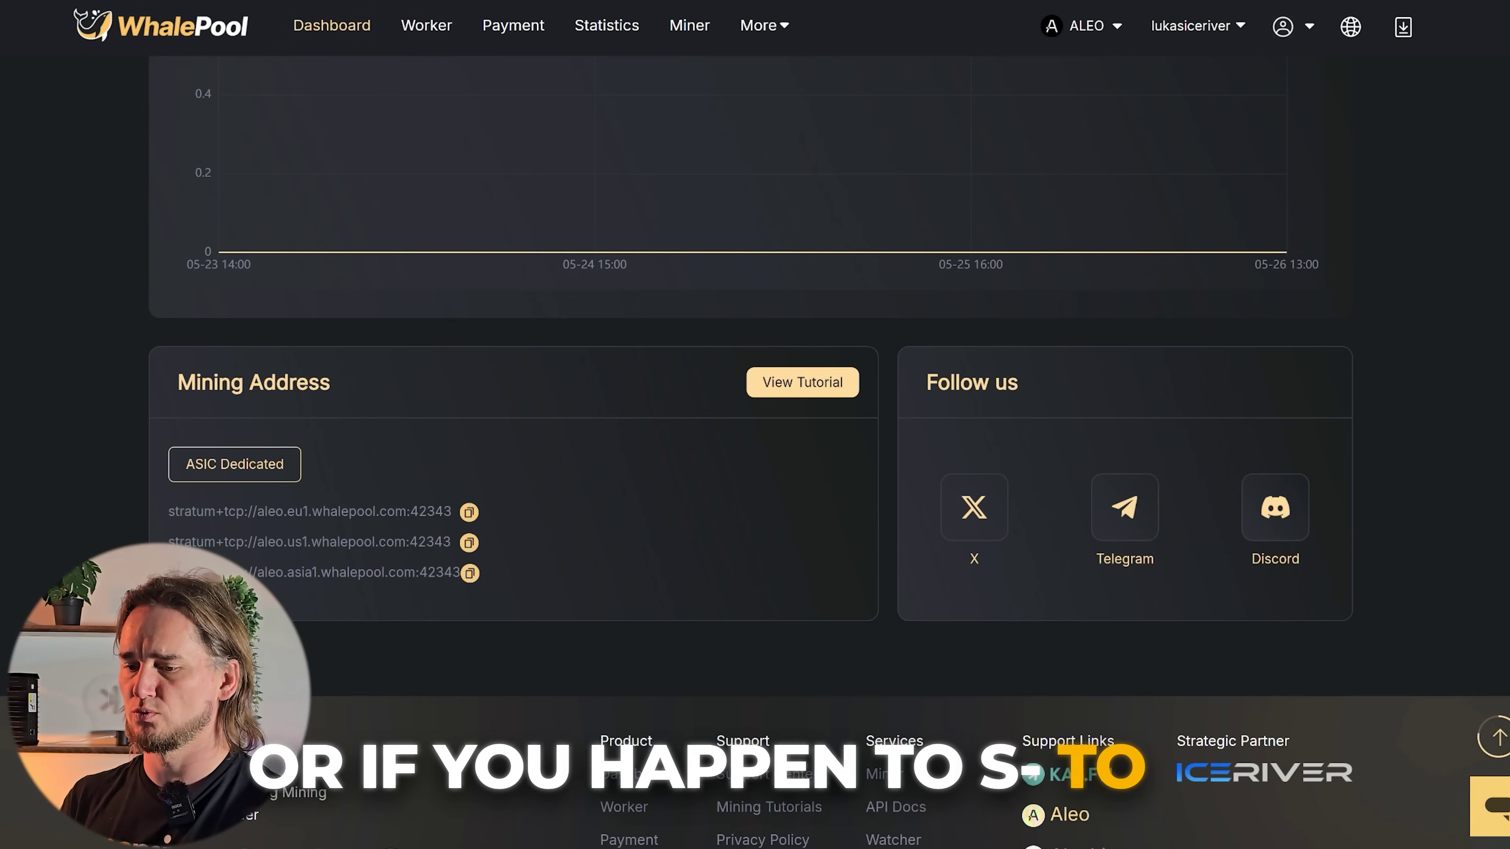
- Select the eu1 mining address on WhalePool, then check the Pool1 and Pool2 address fields in the miner
scroll(755, 417, up, 2)
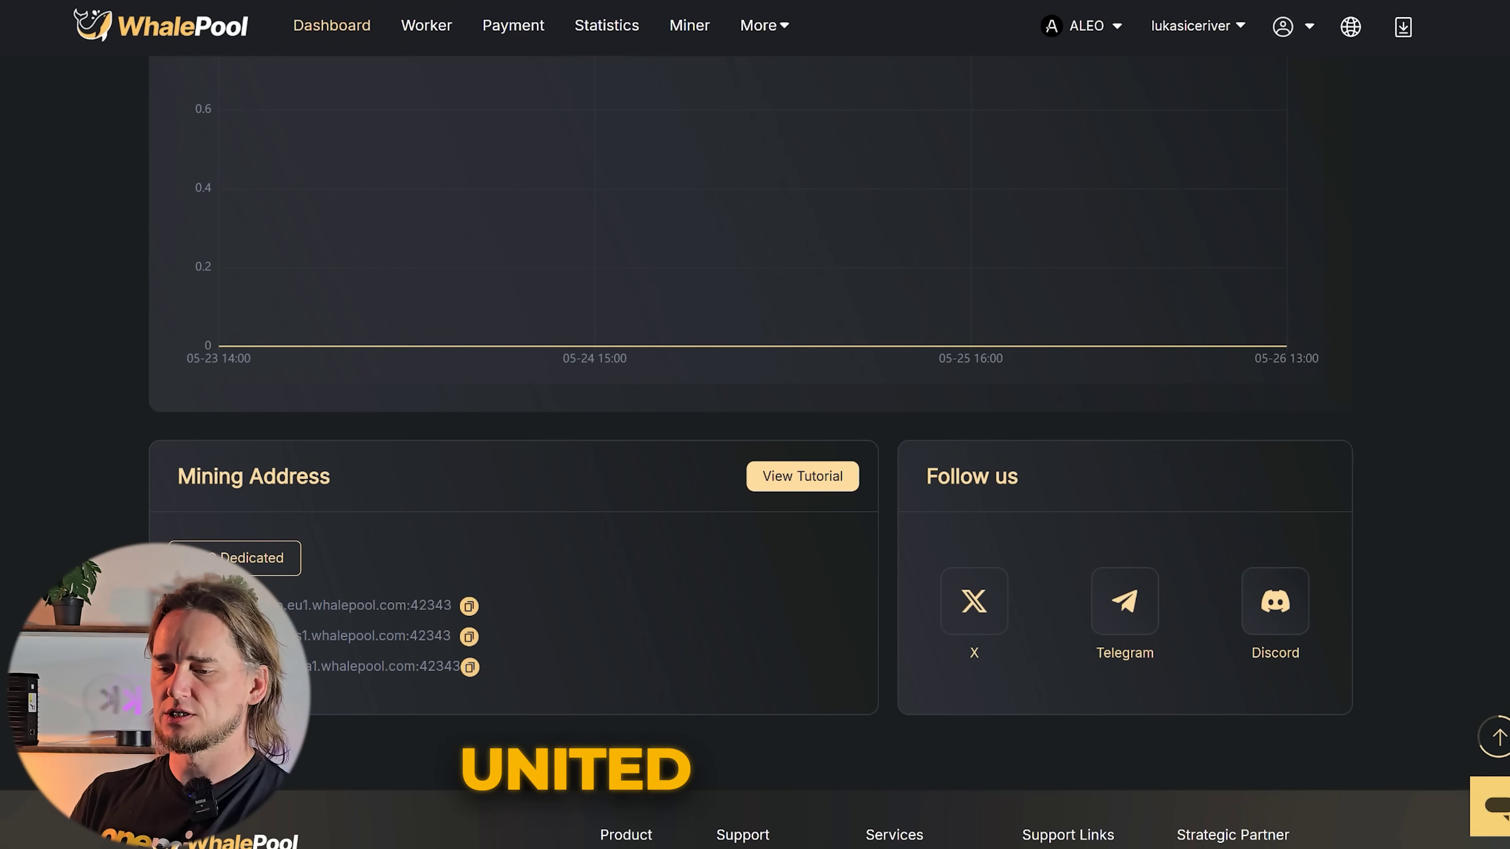
drag(322, 636, 285, 636)
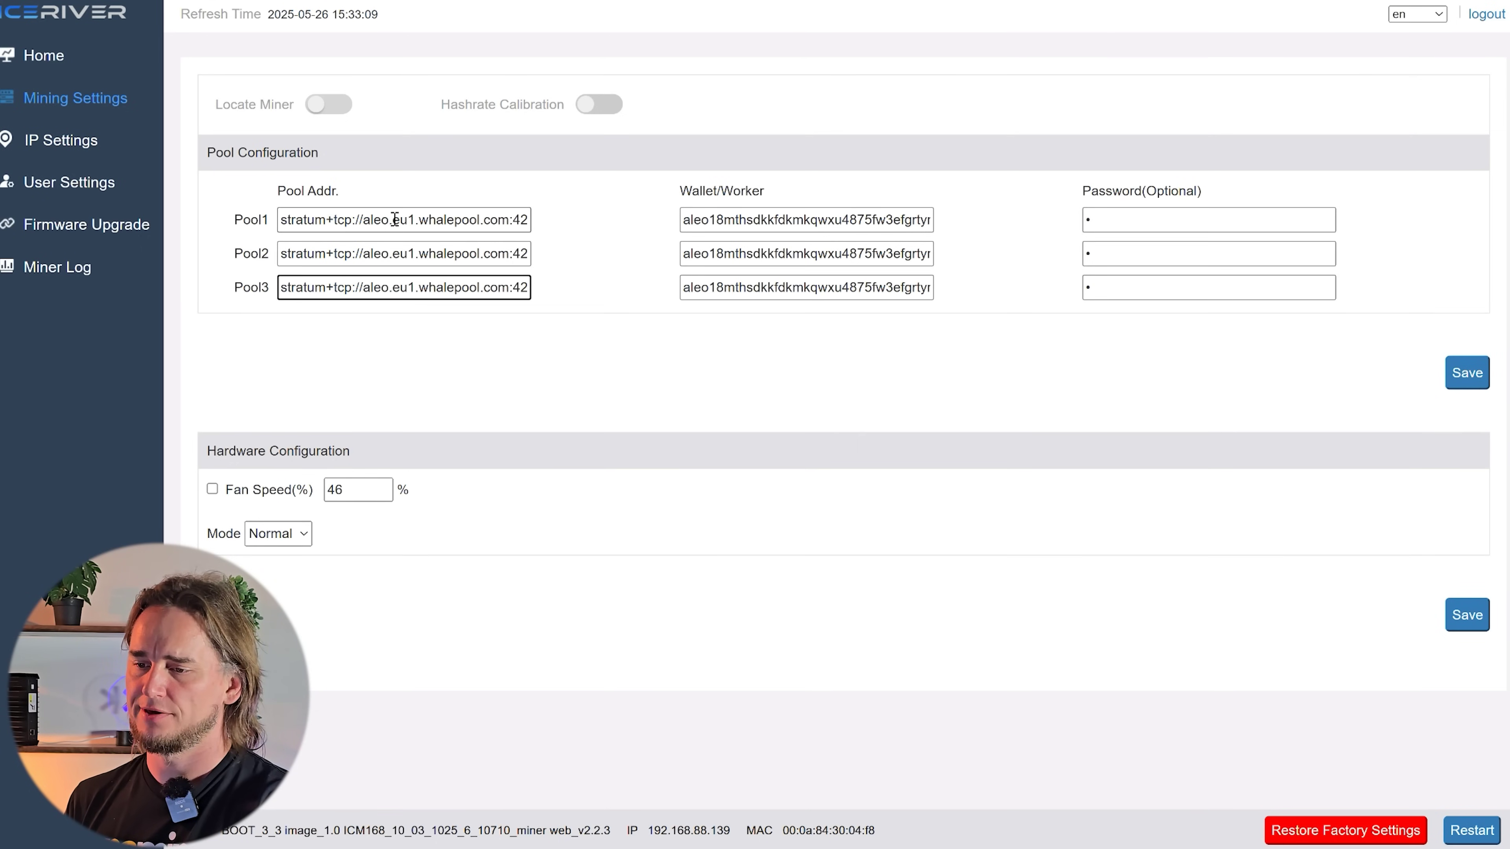
drag(381, 219, 529, 219)
click(416, 255)
click(911, 220)
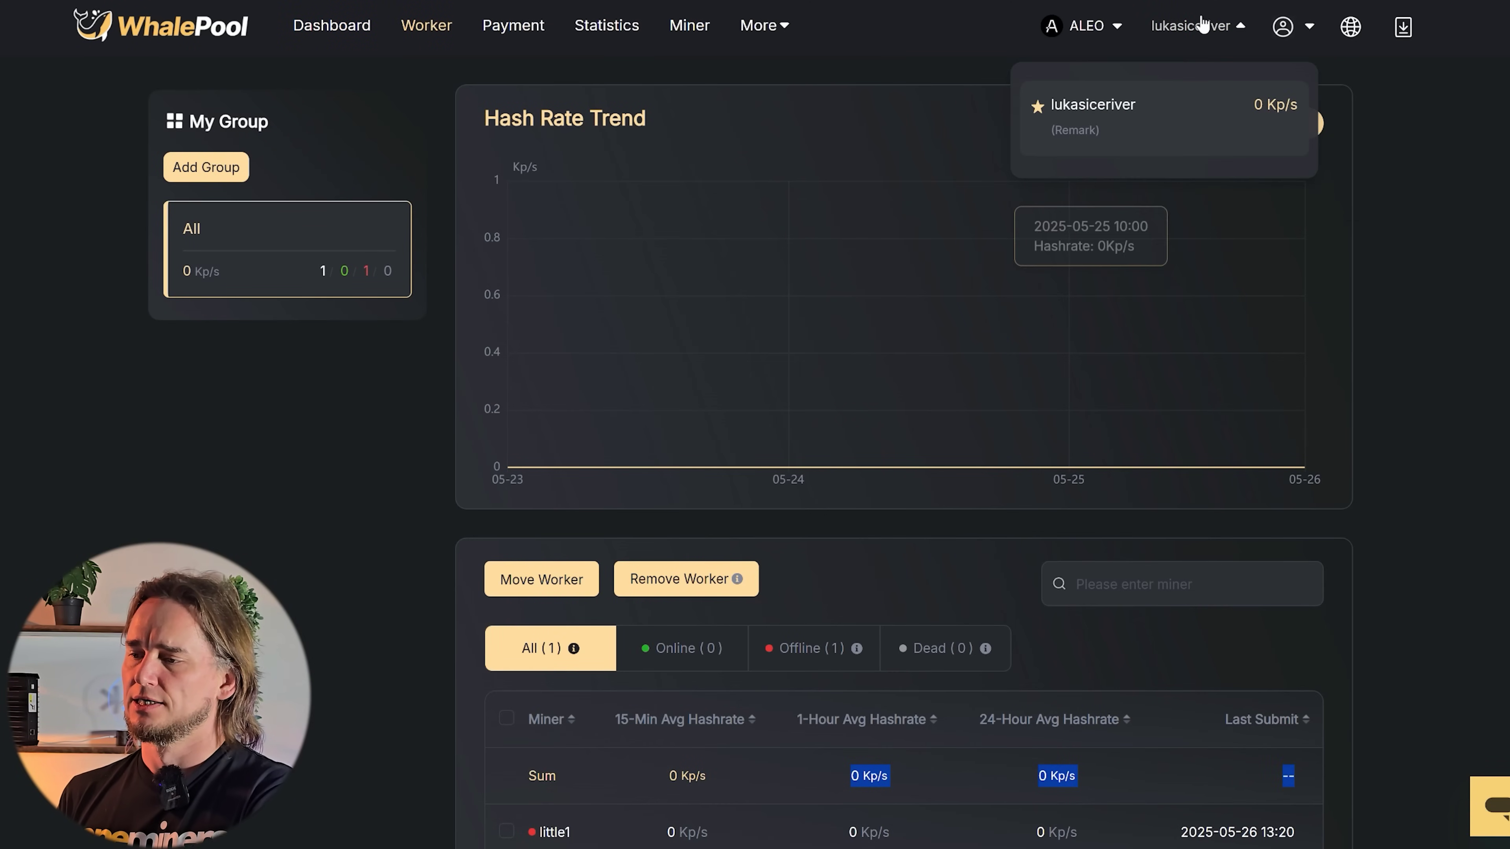
- Check the account name in the WhalePool header menu, then type it over Pool1's wallet/worker
mouse_move(1081, 25)
scroll(903, 563, down, 5)
scroll(222, 466, up, 5)
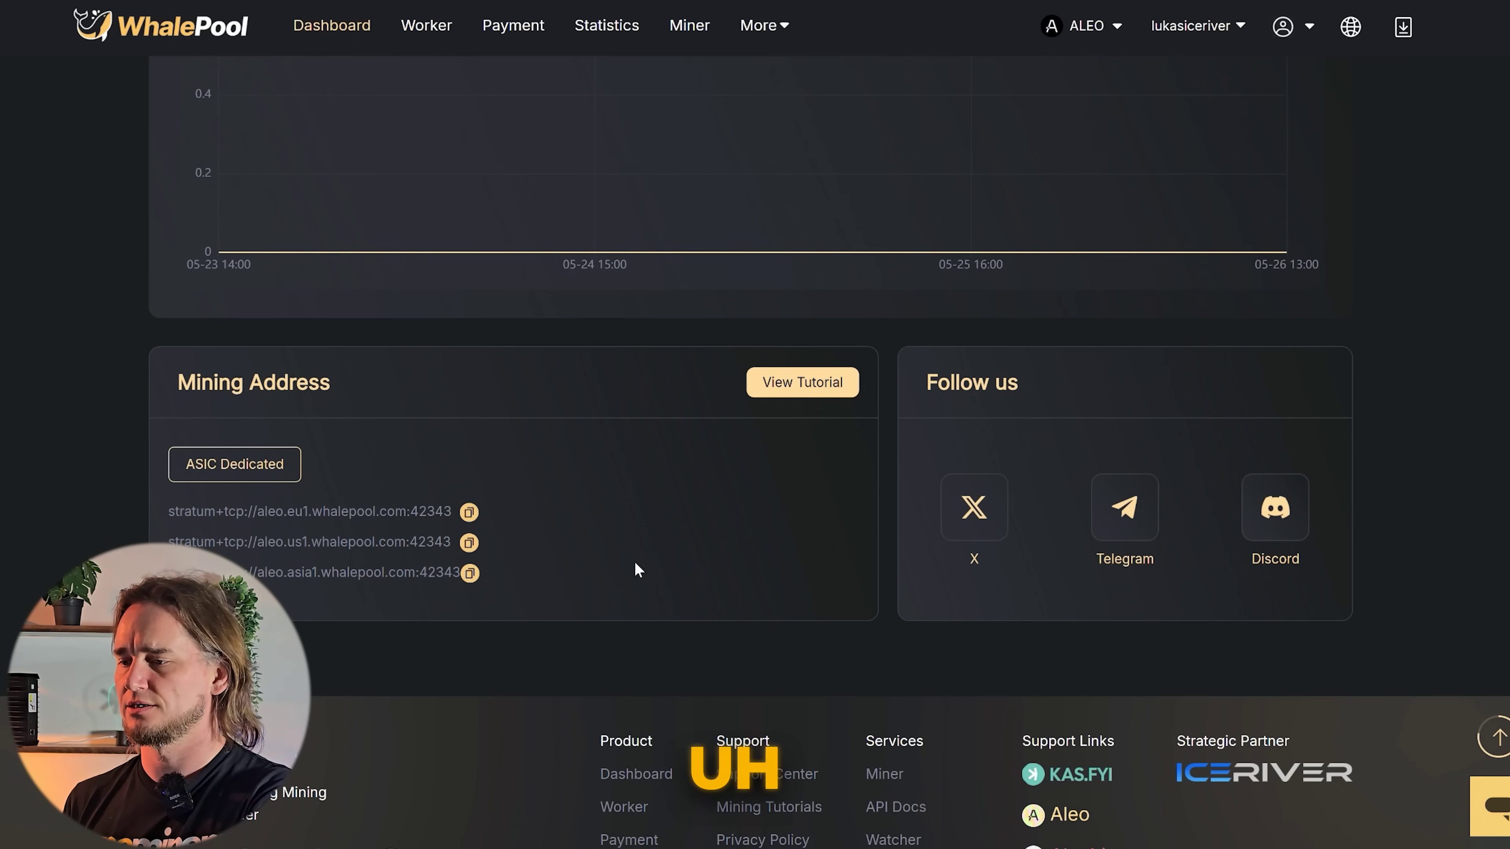
scroll(638, 570, up, 10)
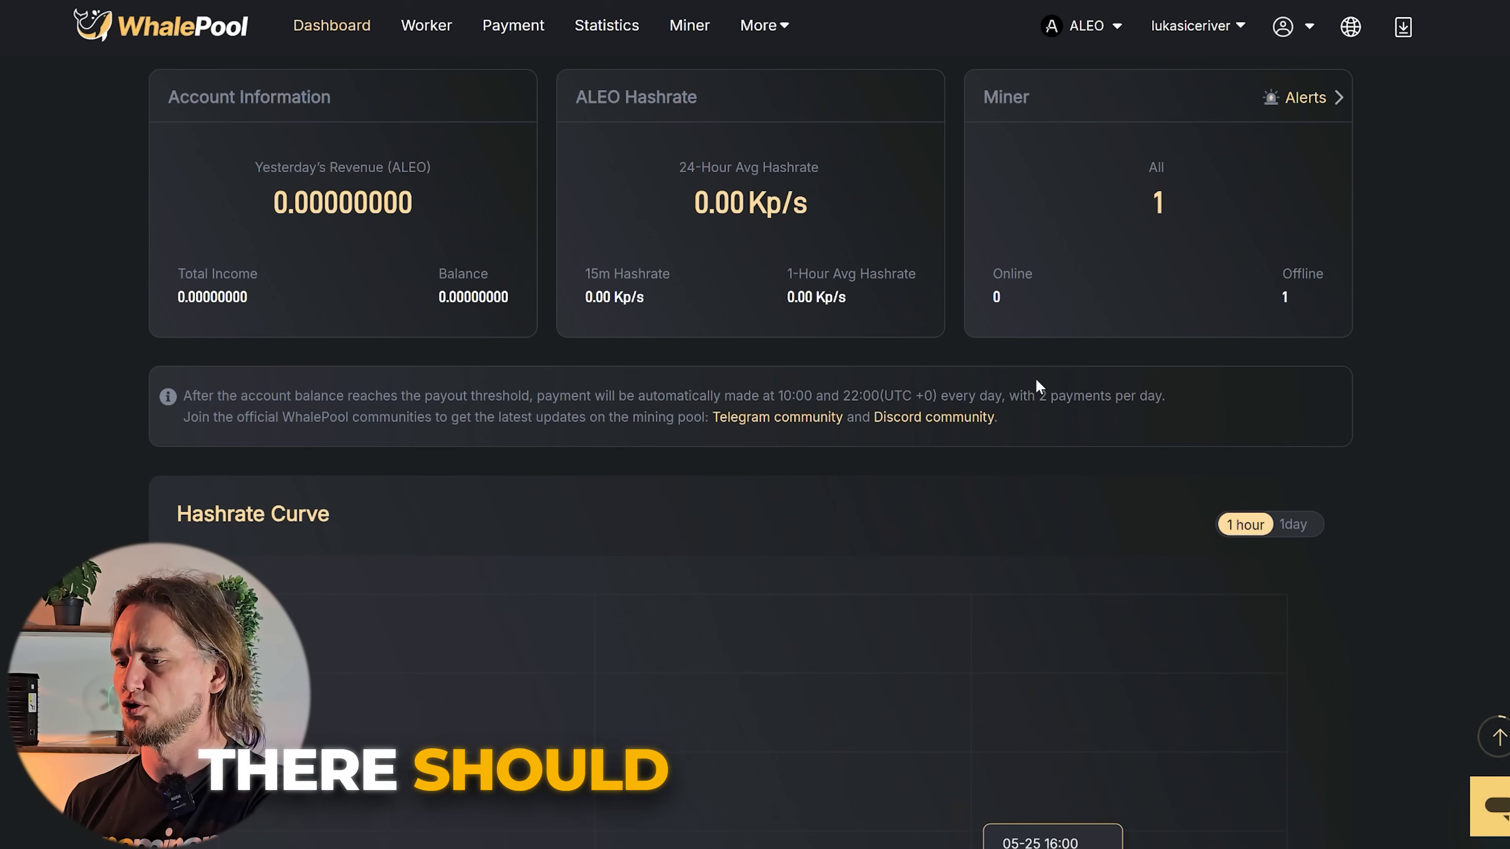
mouse_move(1156, 30)
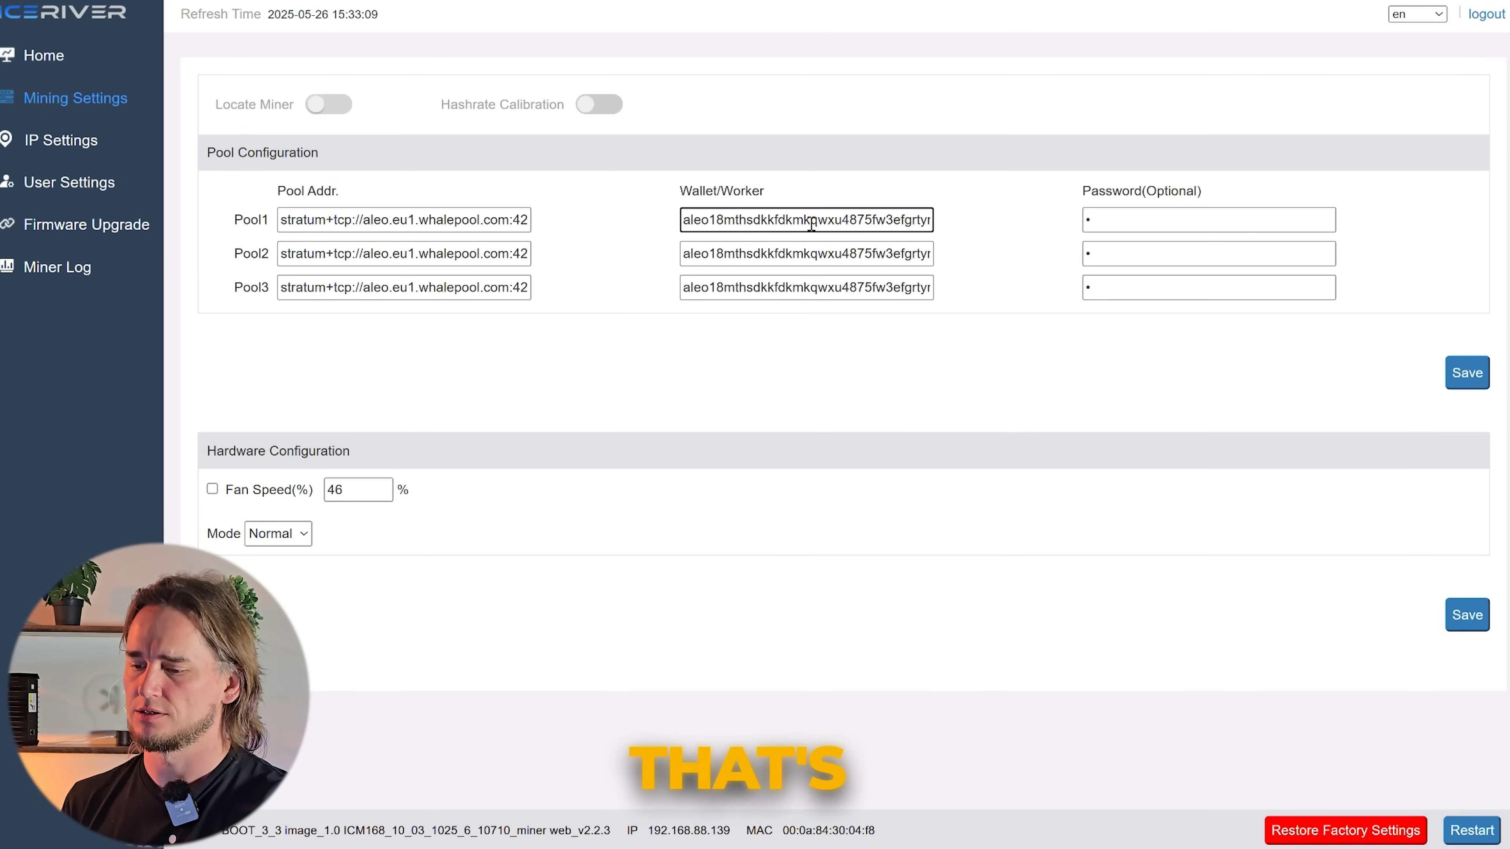
double_click(811, 221)
text(L)
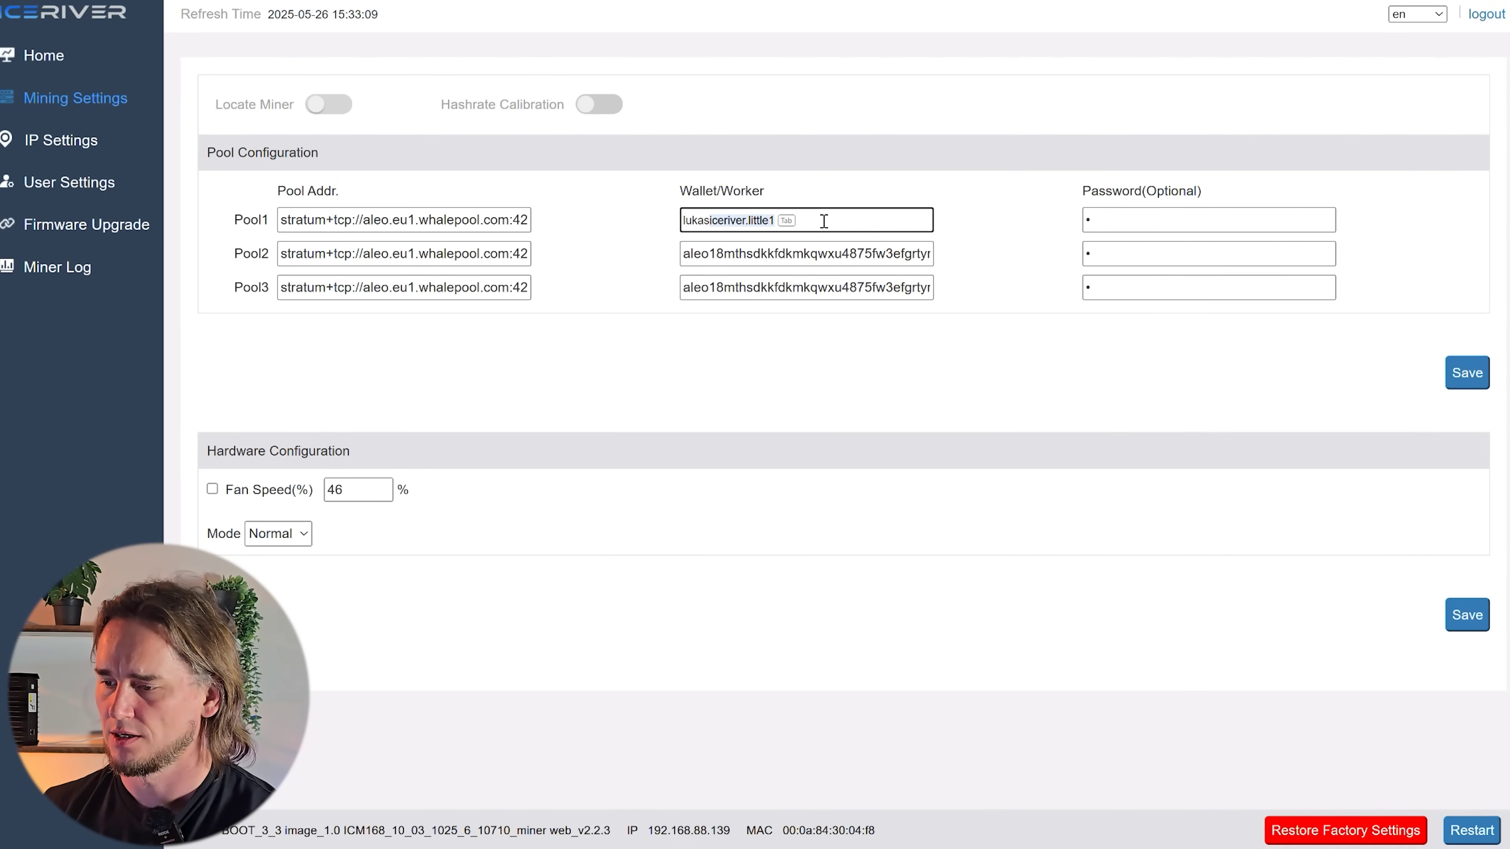
text(ukas)
- Set Pool1's worker to the account name with worker little2 and paste it into Pool2
key(Tab)
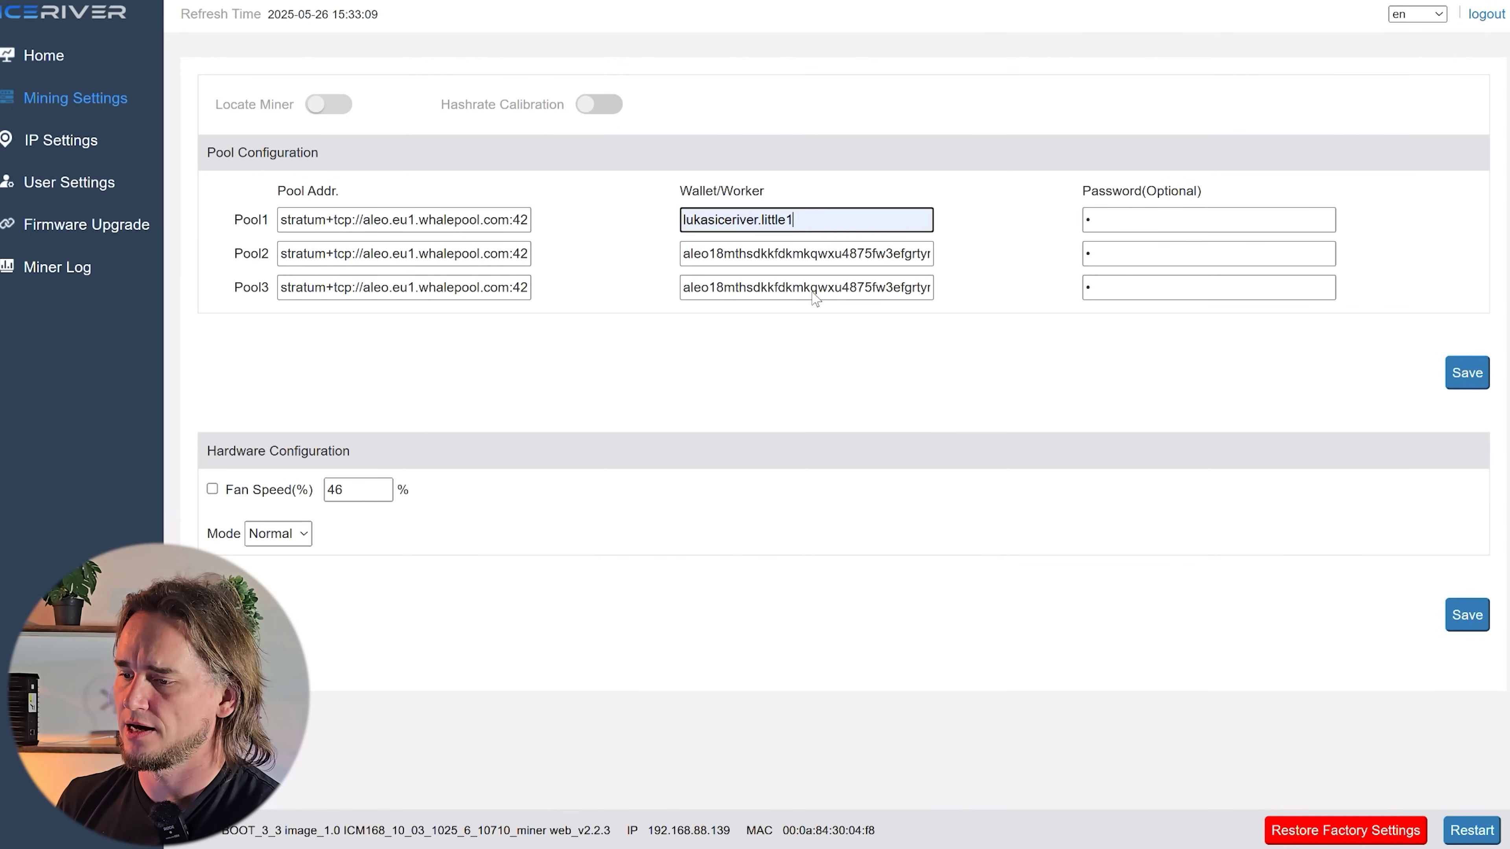
drag(764, 221, 963, 230)
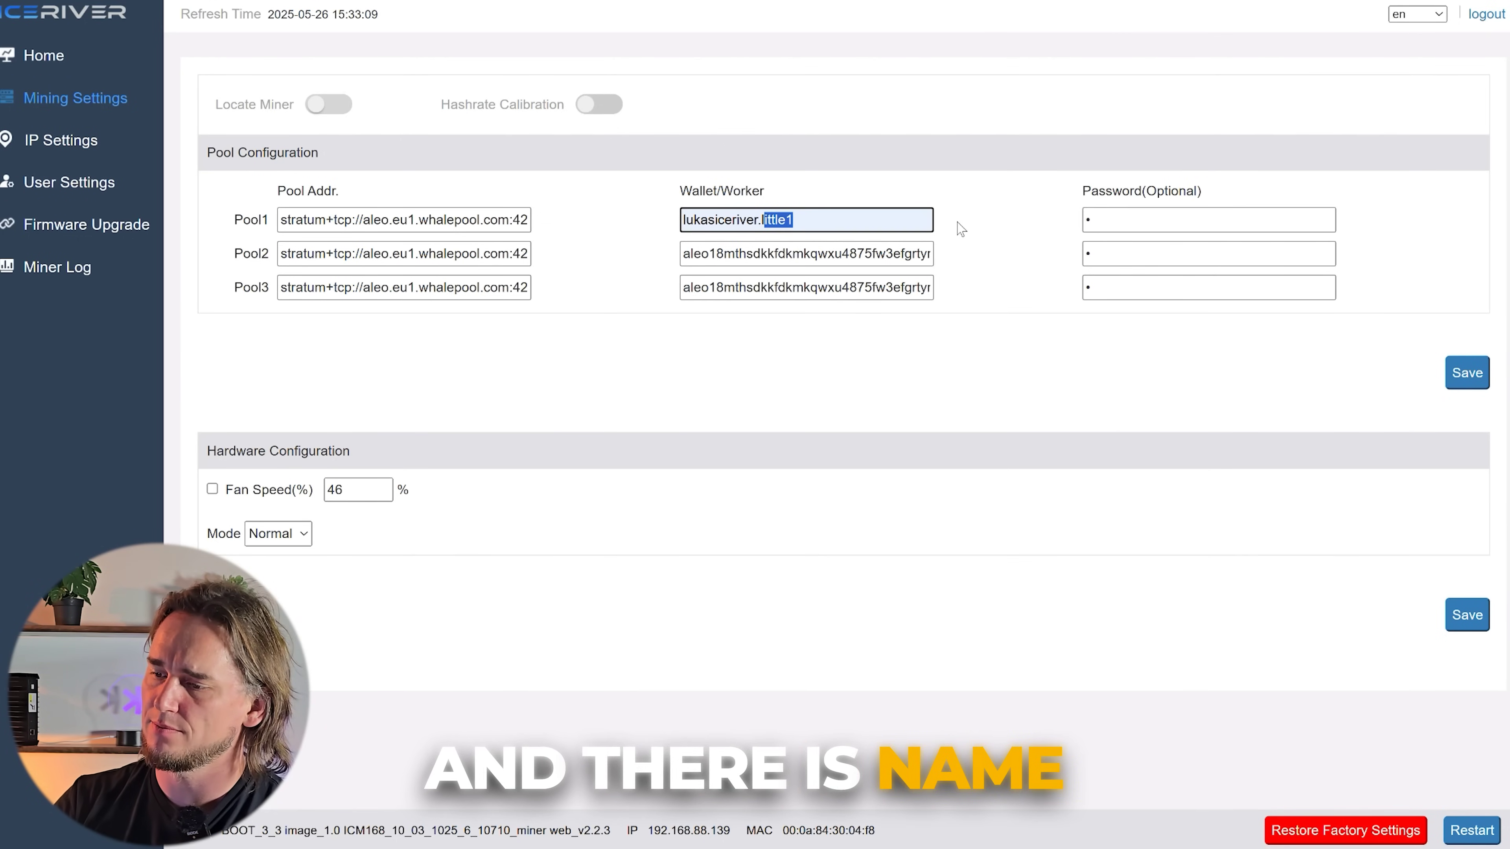
key(BackSpace)
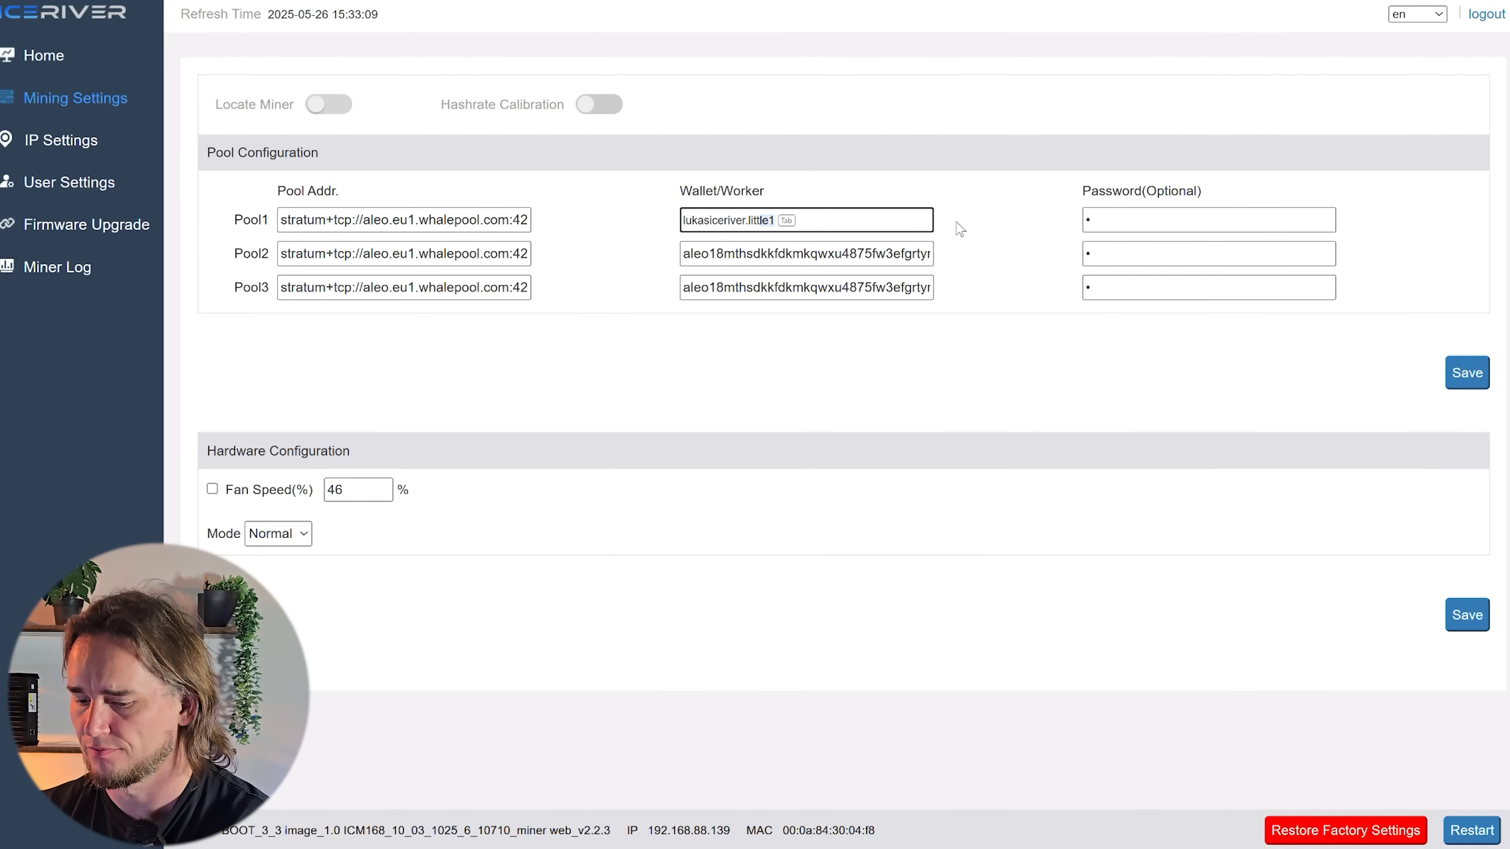
text(2)
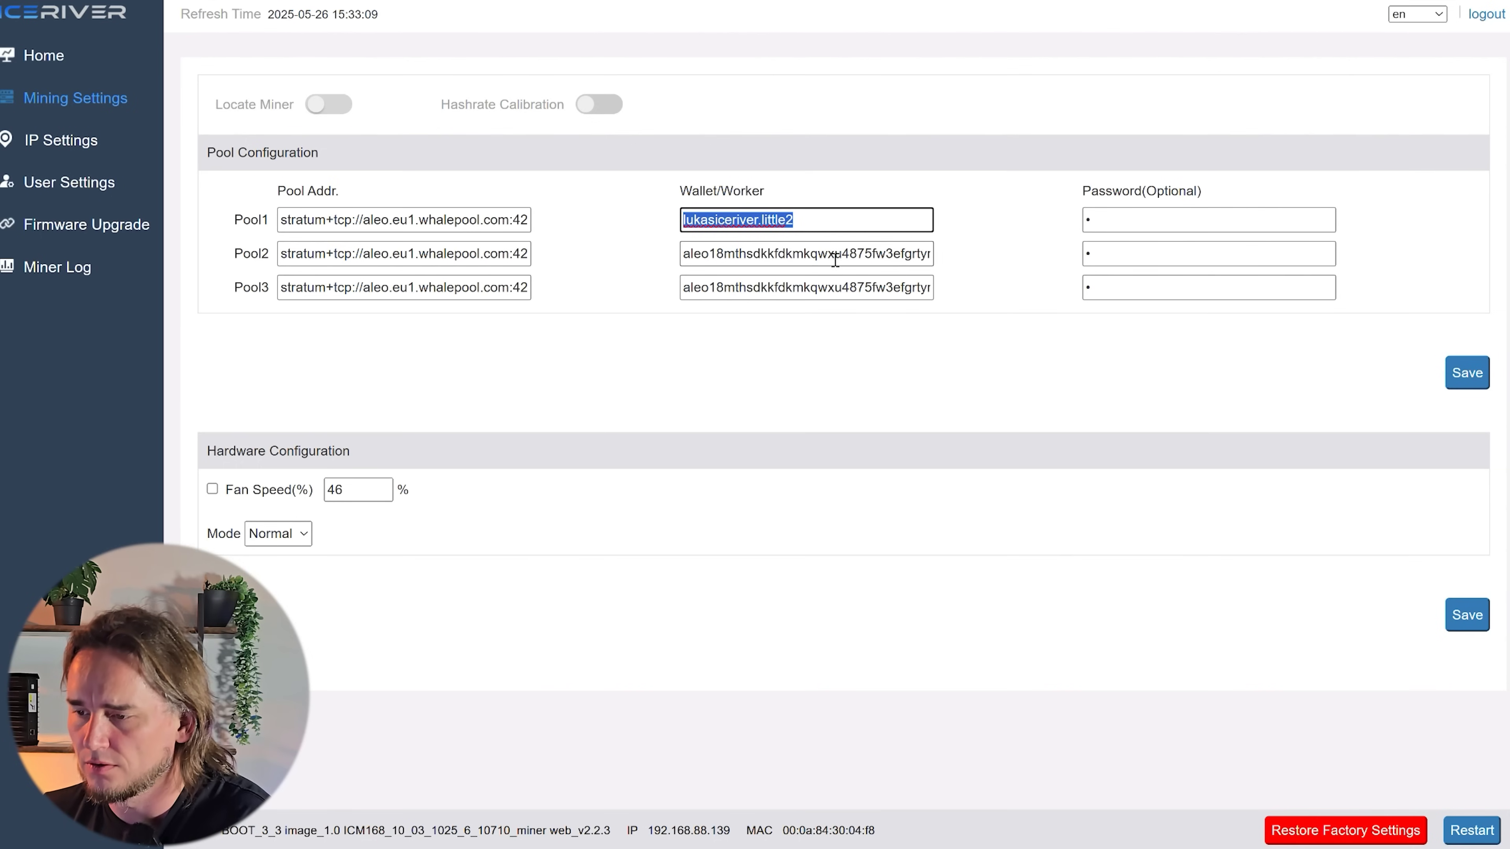
click(806, 253)
key(ctrl+a)
text(lukasiceriver.little2)
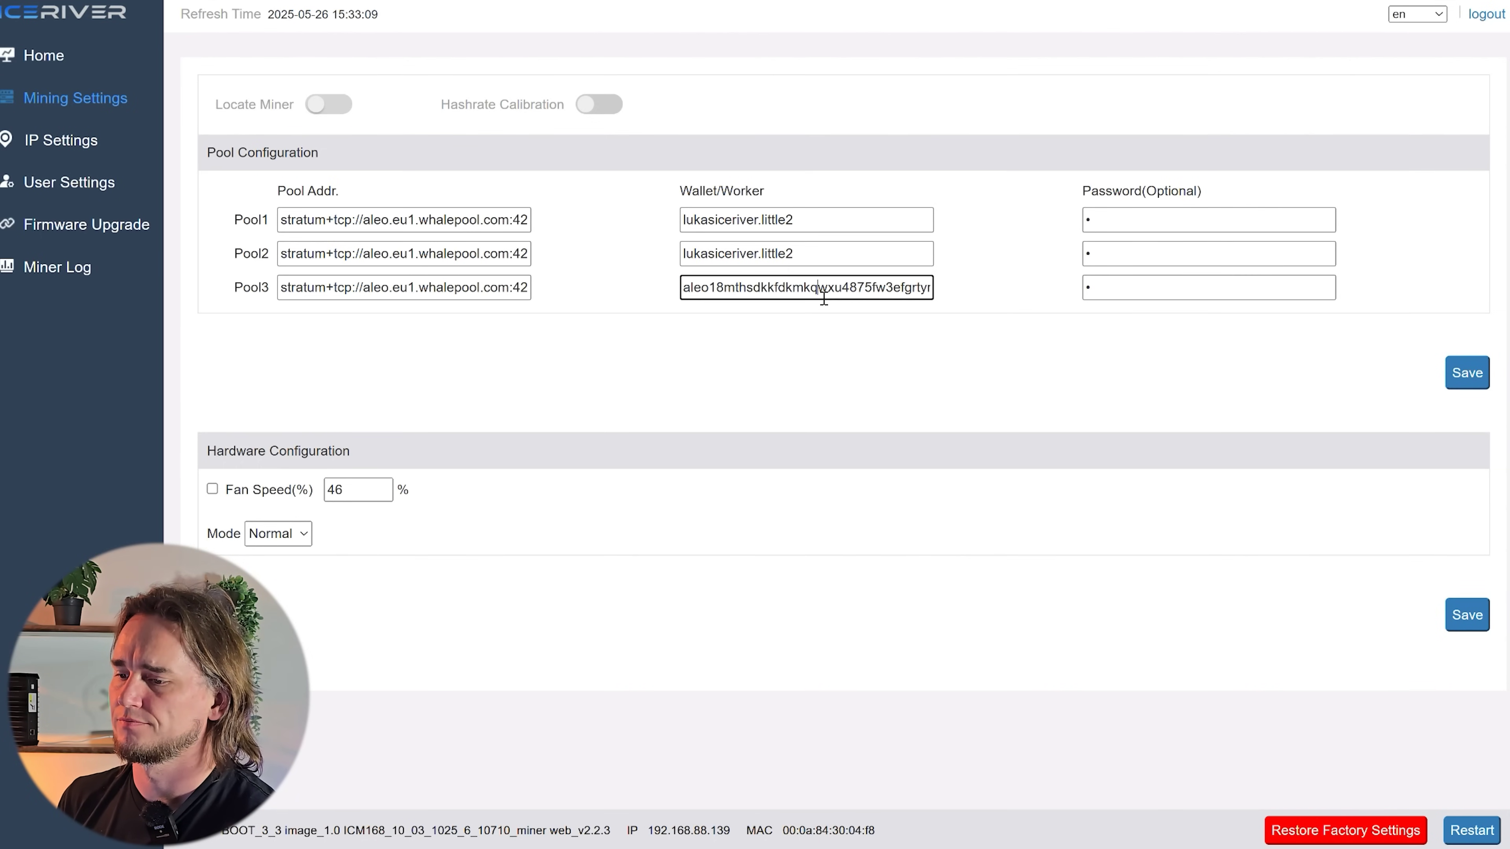
- Fill the pool password fields with a four-character password and save the pool settings
click(1121, 224)
key(ctrl+a)
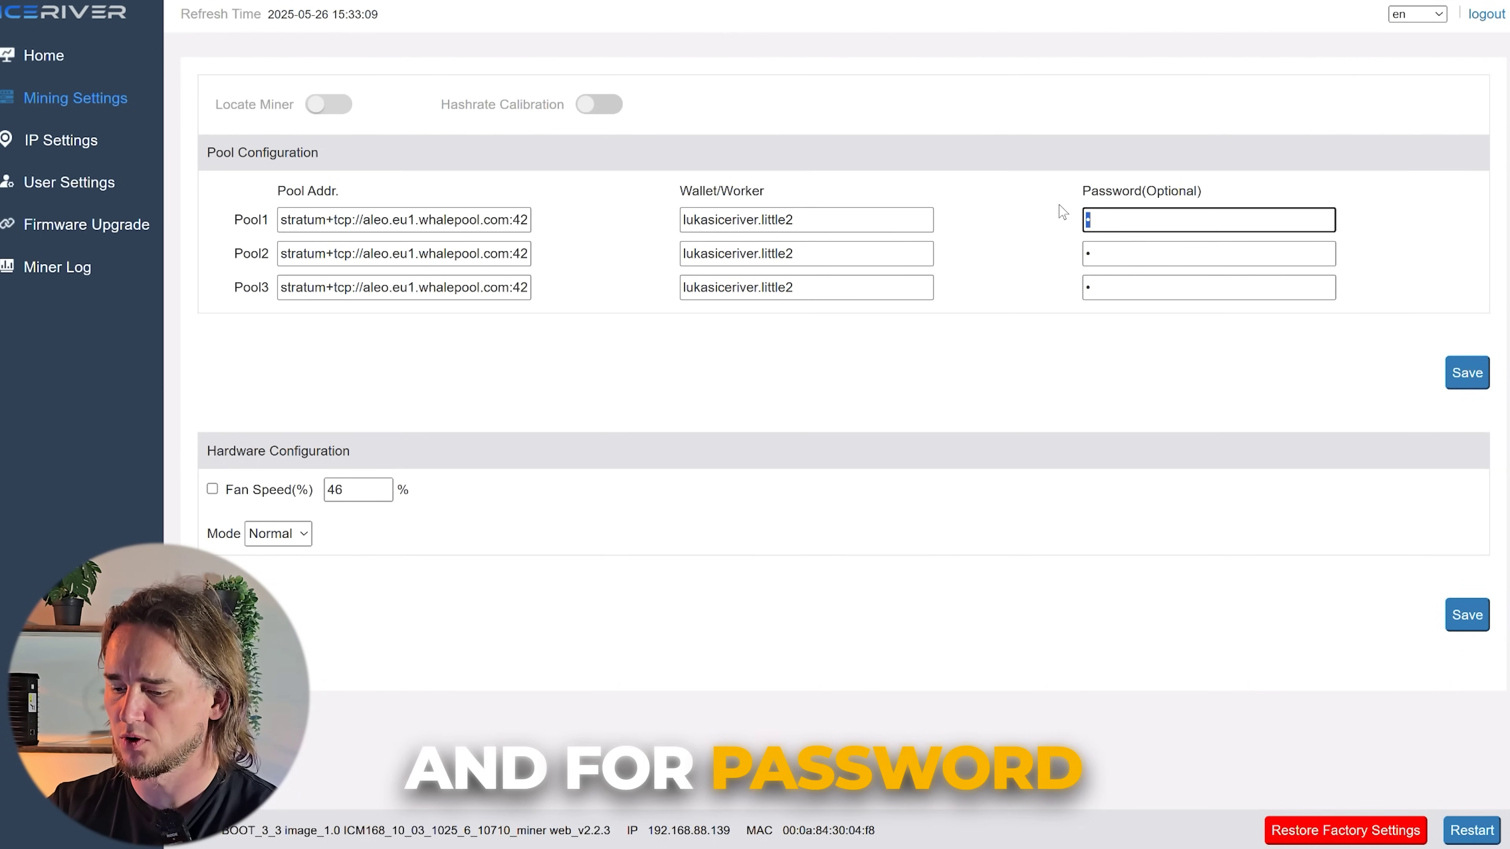
text(test)
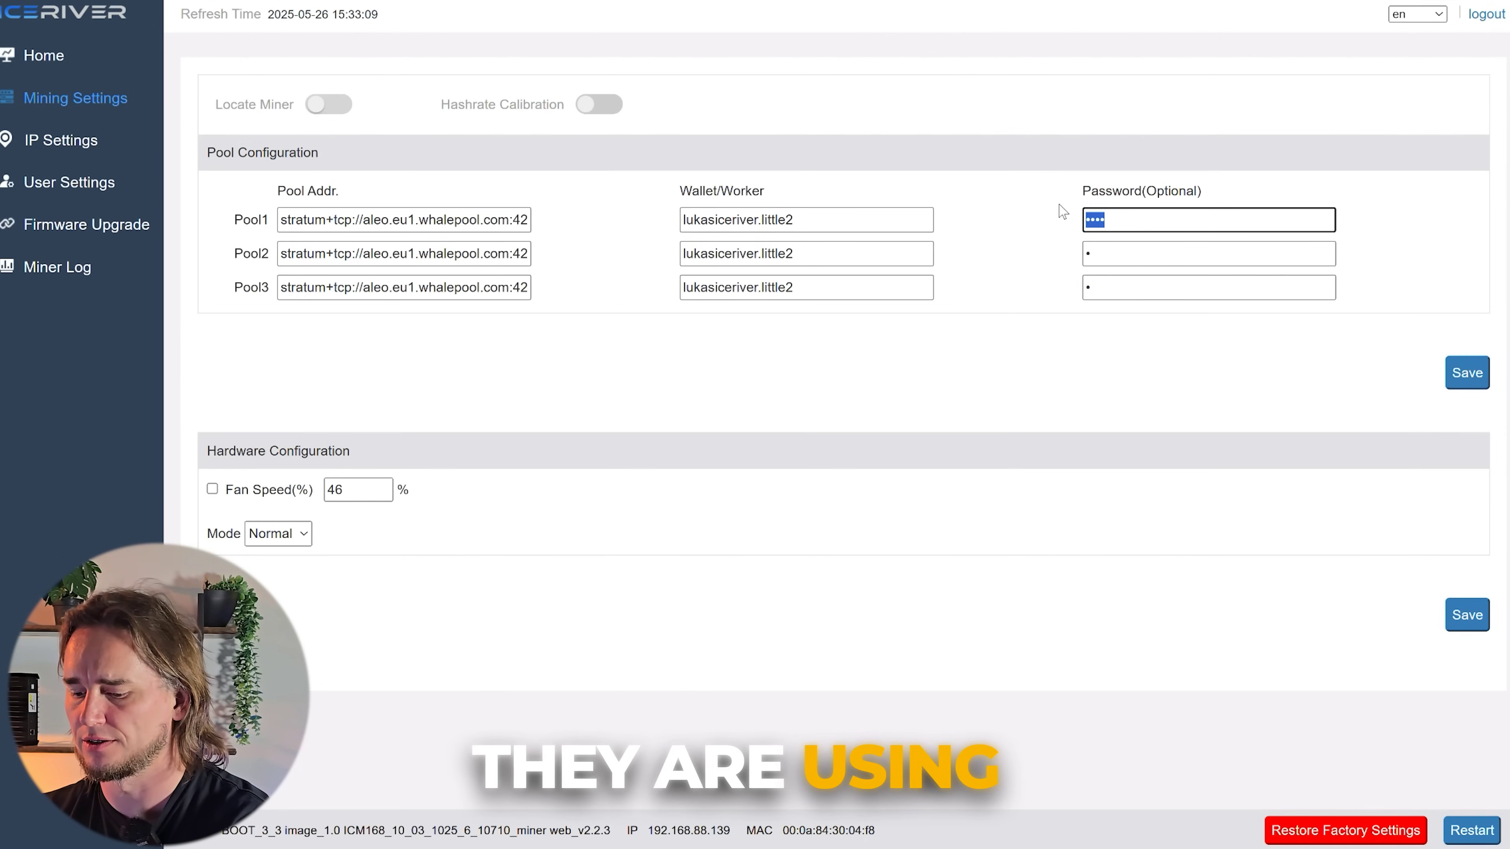
text(x)
key(Tab)
key(Tab)
key(Tab)
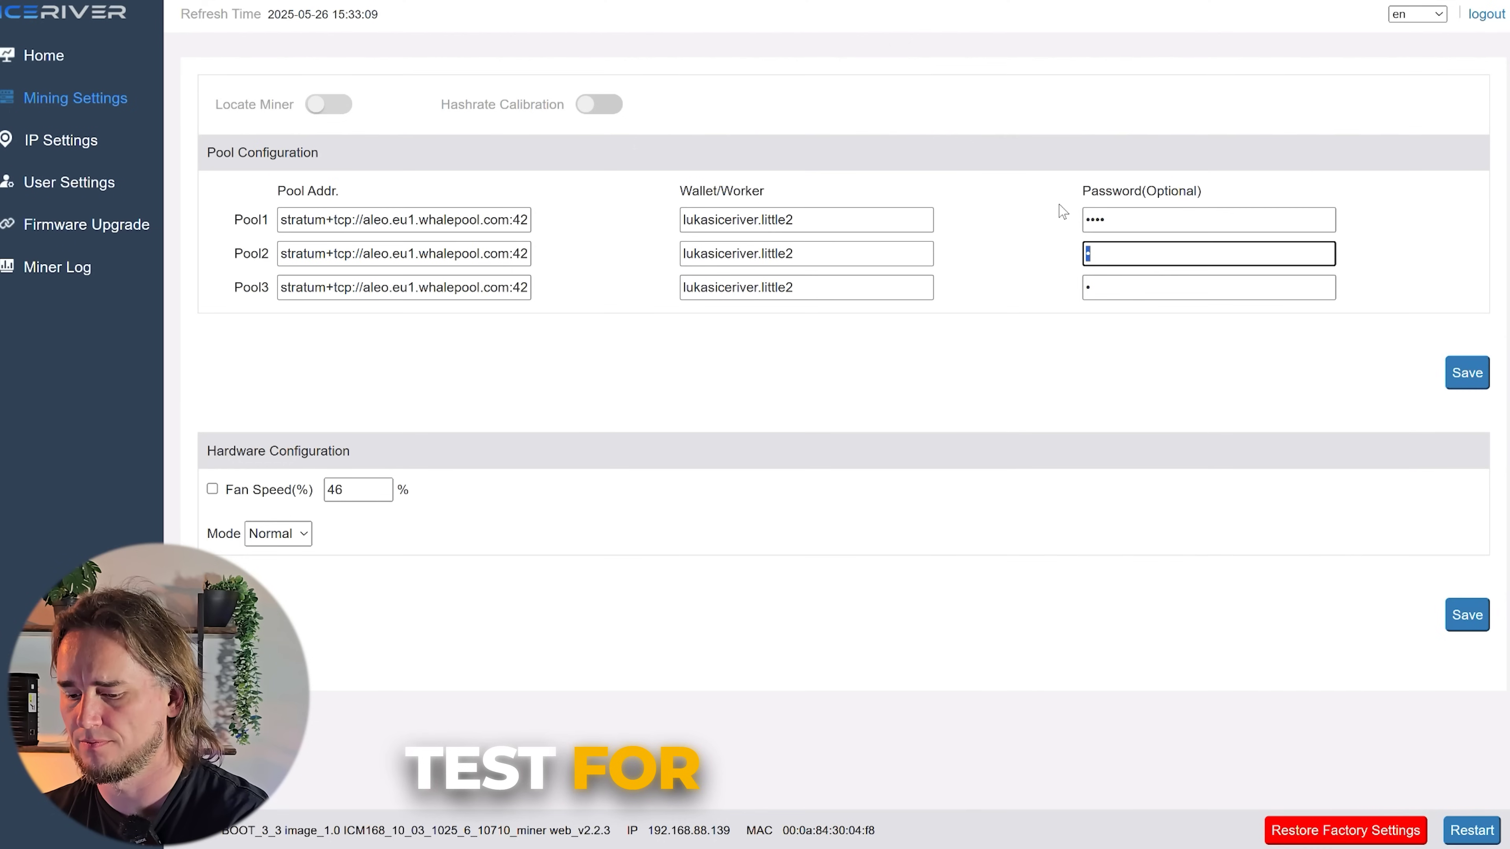
text(test)
key(Tab)
key(Tab)
key(Tab)
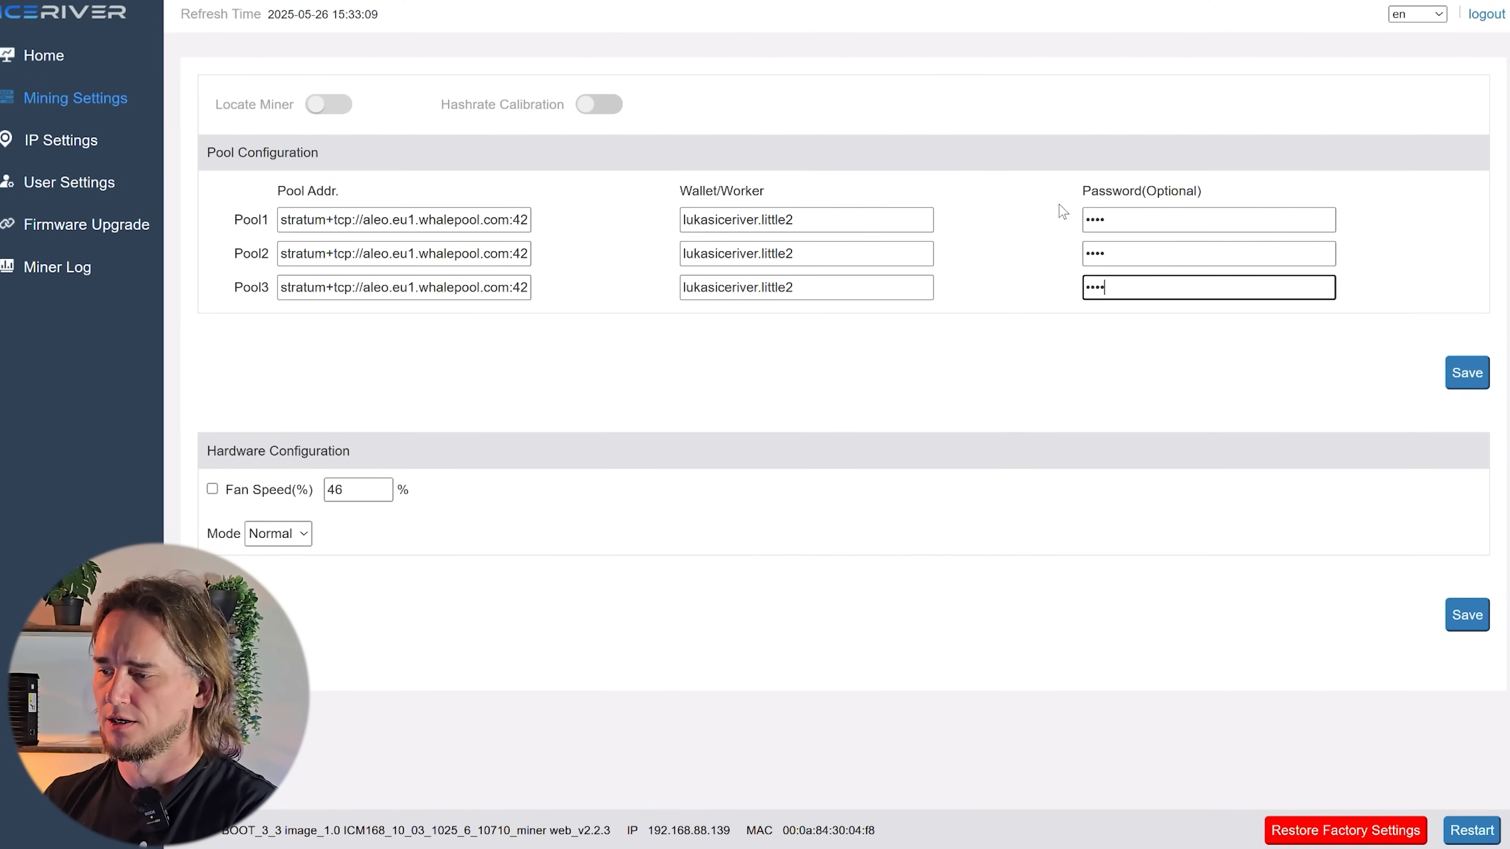
click(1482, 384)
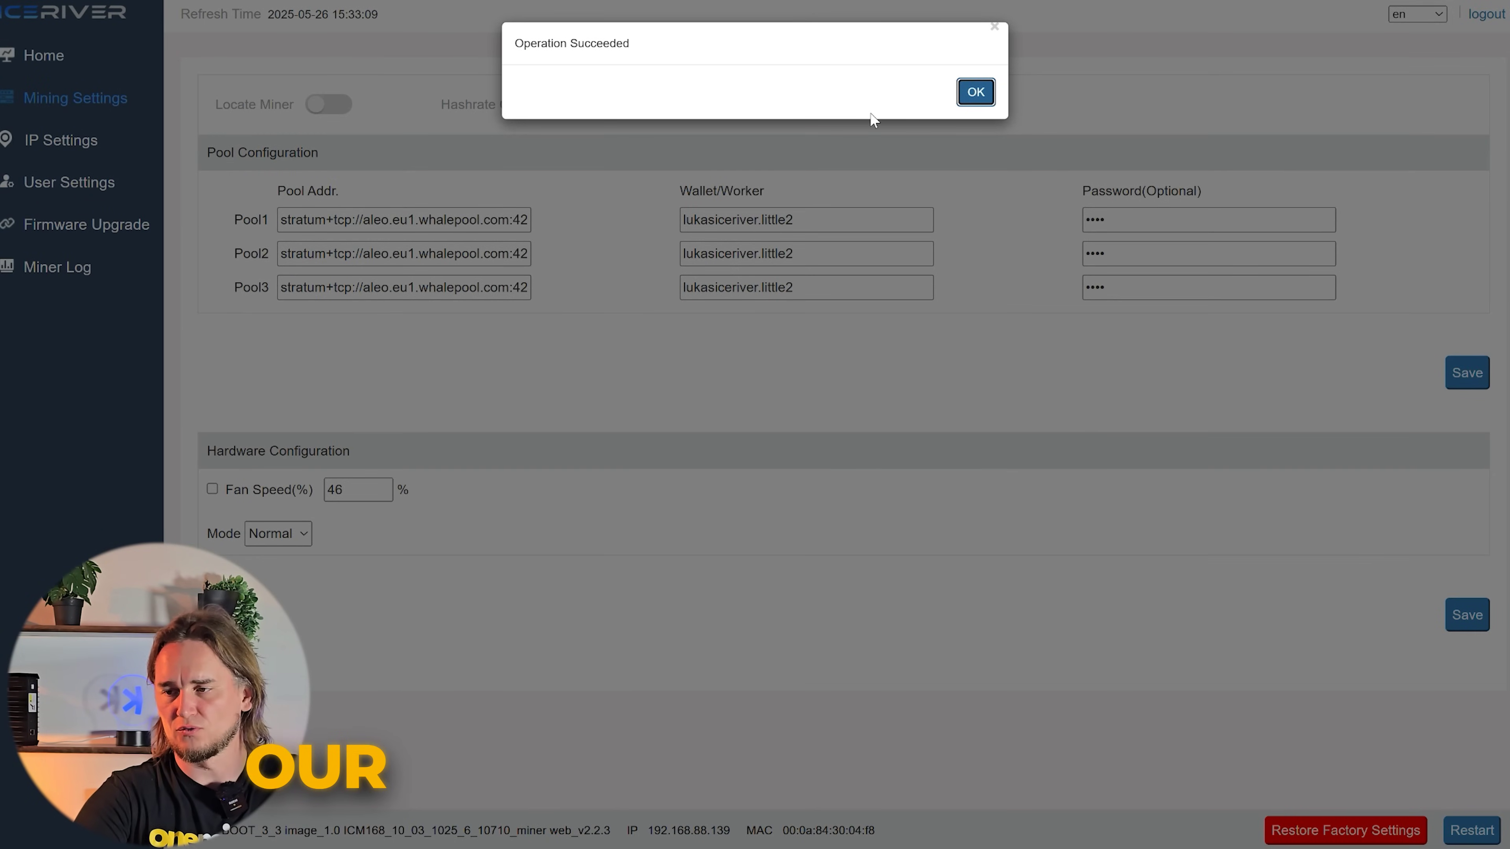
click(976, 92)
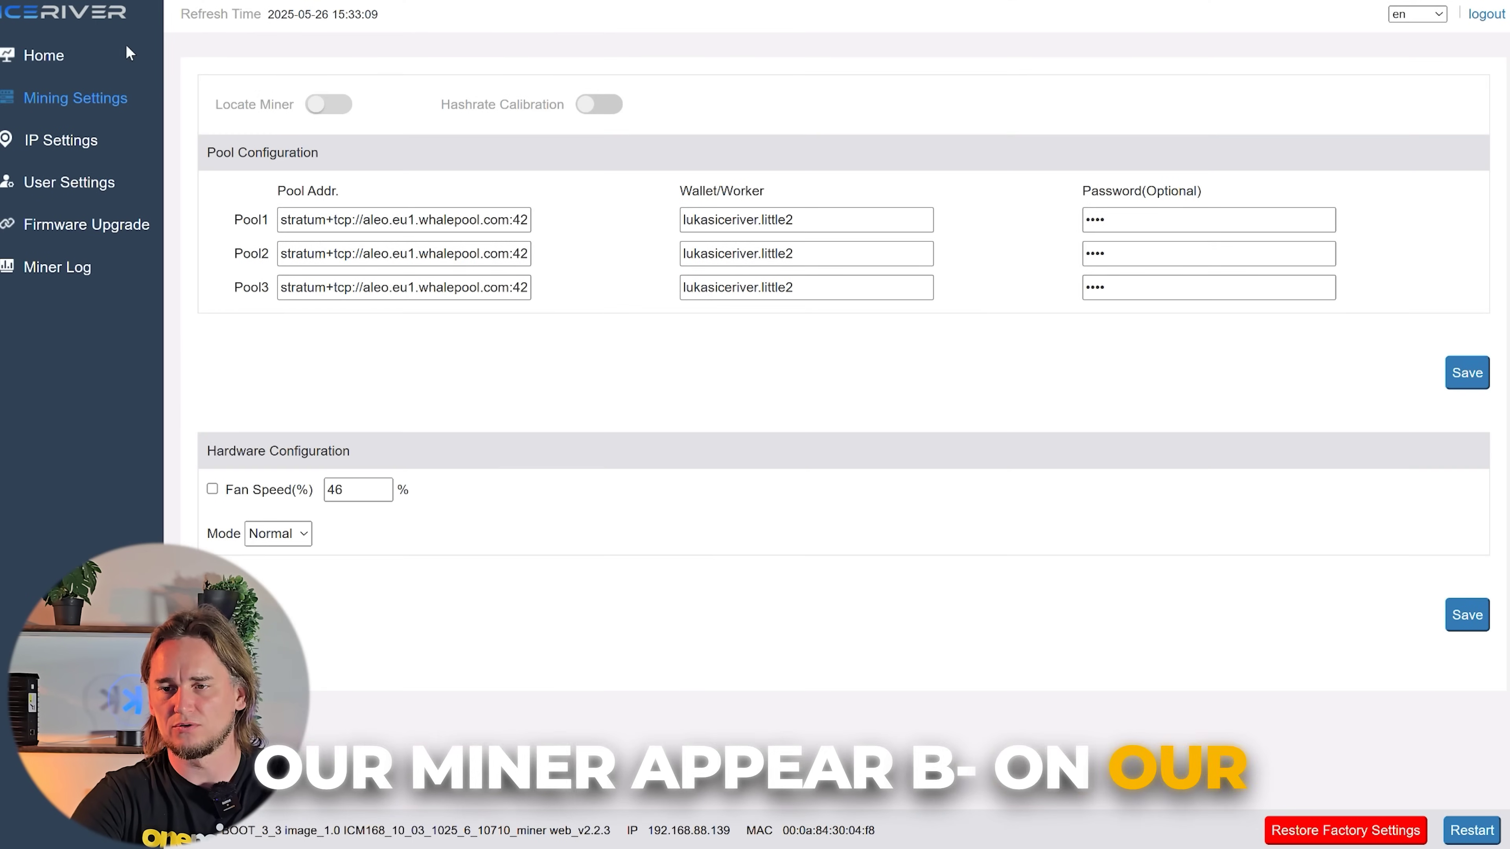
- On Home, highlight Pool1's EU address, port 42343, worker little2 and 64 accepted shares
click(53, 55)
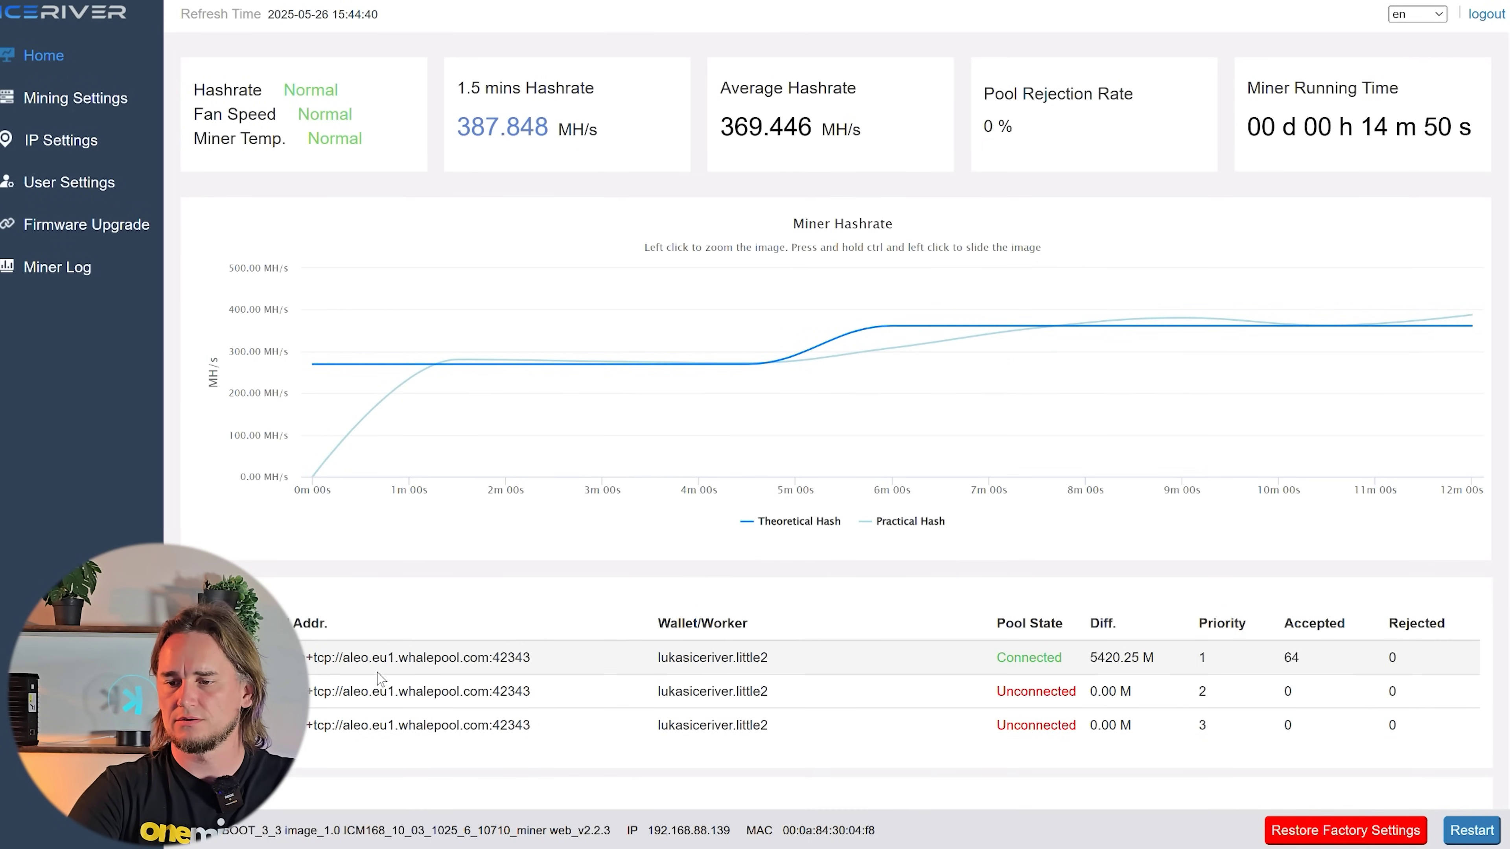
drag(326, 659, 513, 671)
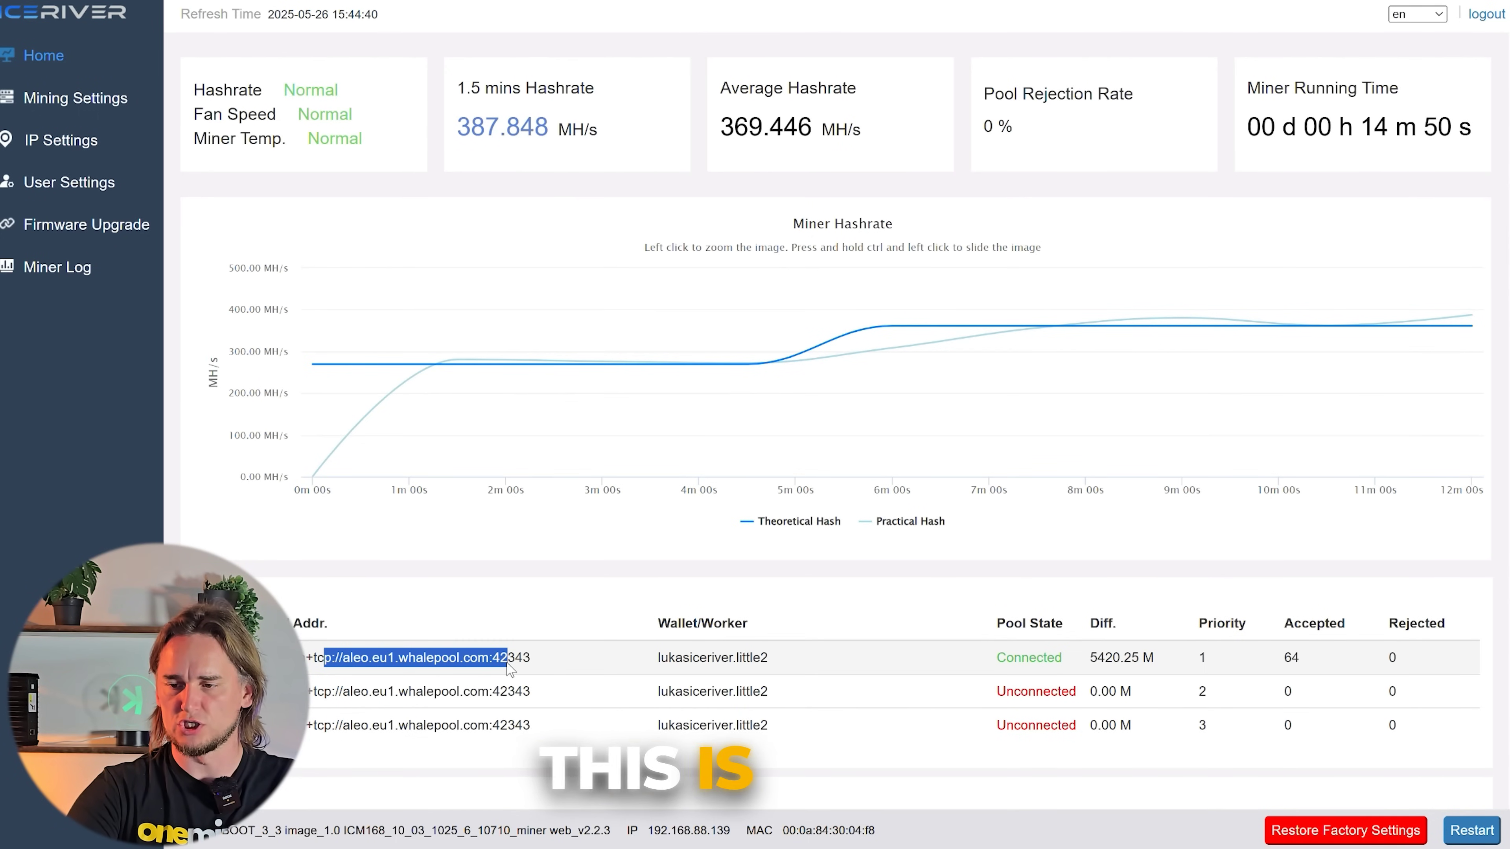
click(515, 671)
double_click(528, 659)
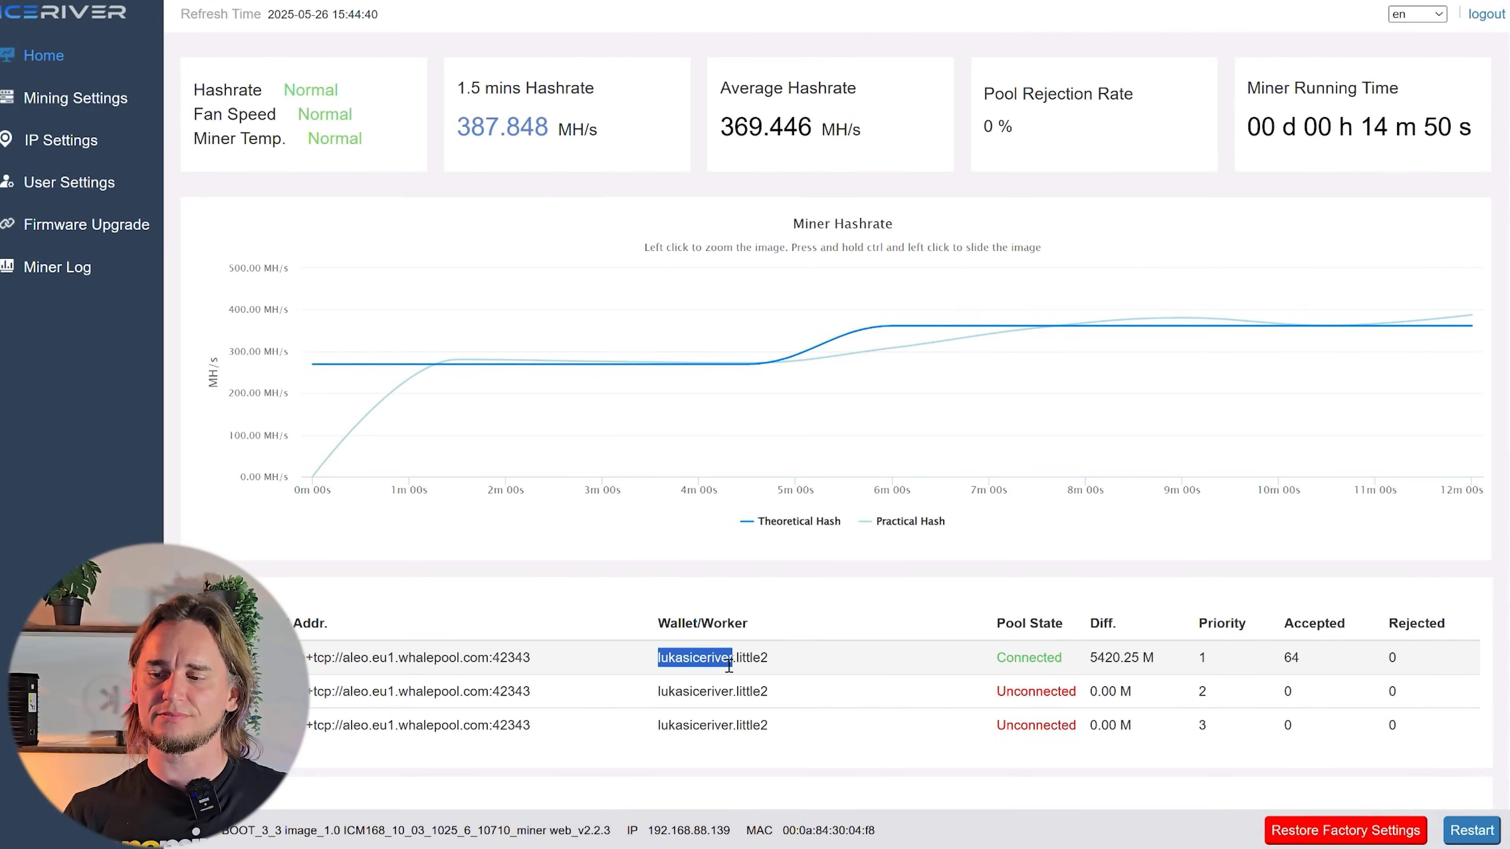
click(745, 669)
double_click(760, 659)
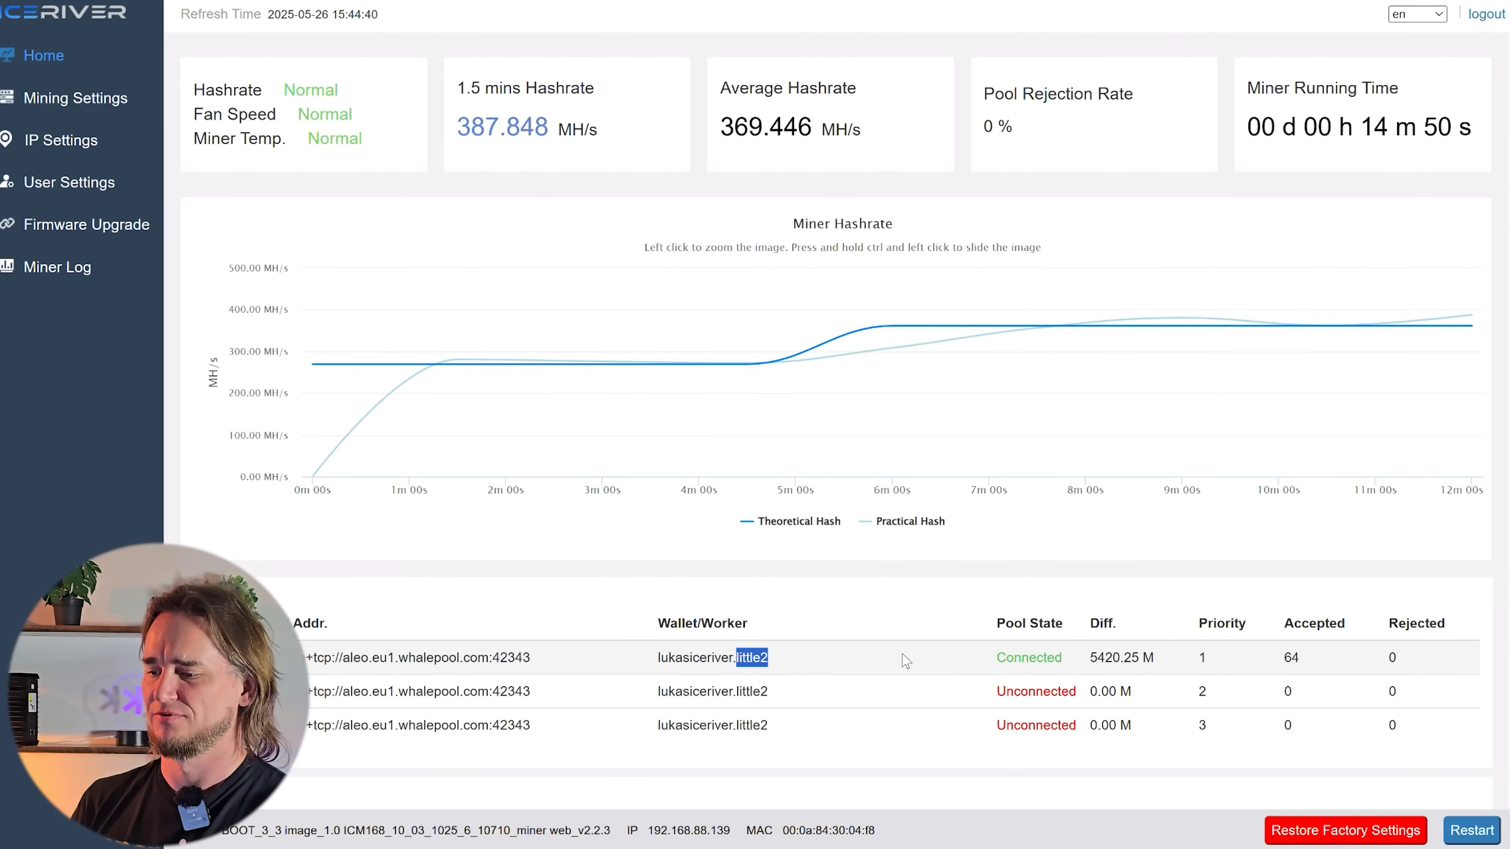
double_click(1291, 658)
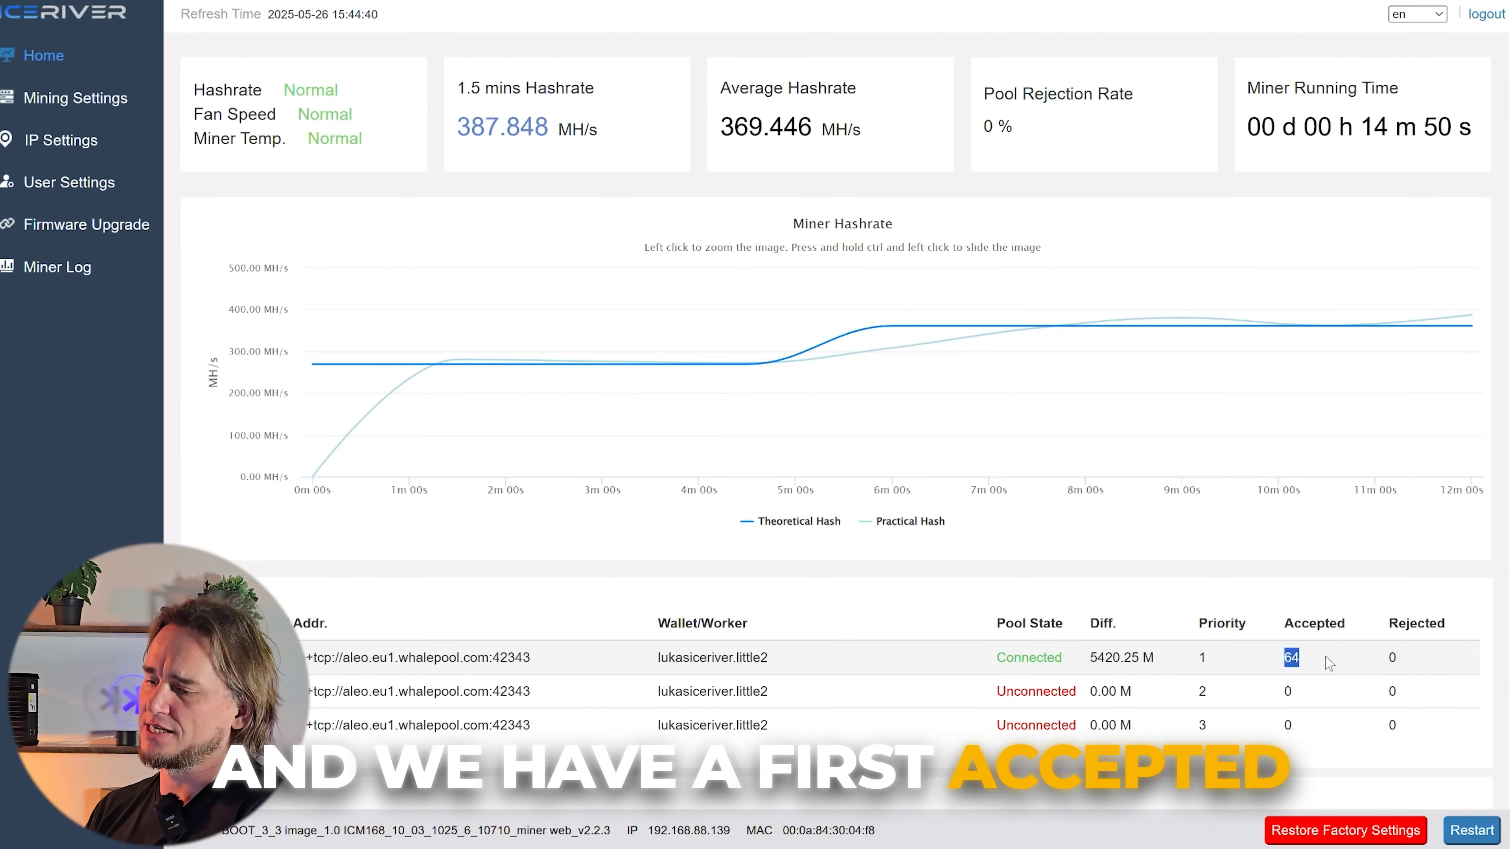